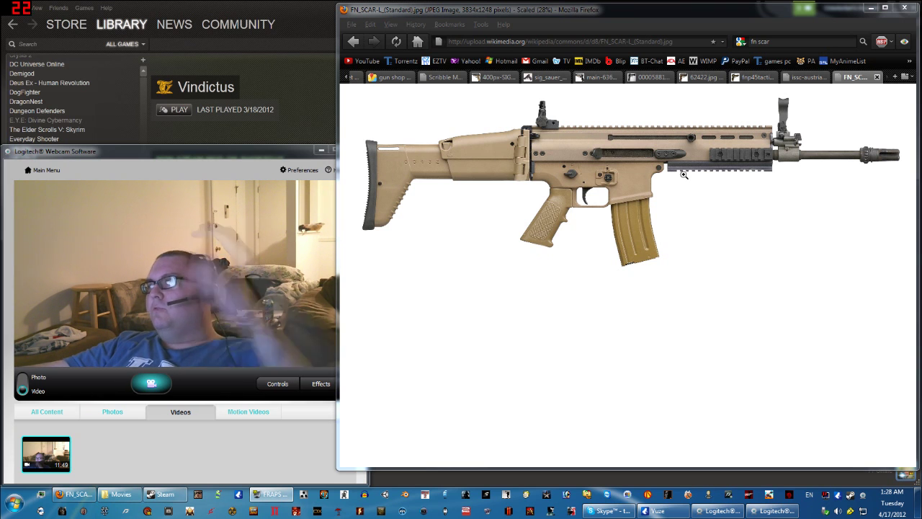
Compare the ISSC MK22 desert tan rifle picture with the FN SCAR-L picture, alternating between the two images
{"action": "left_click", "coordinate": [808, 78]}
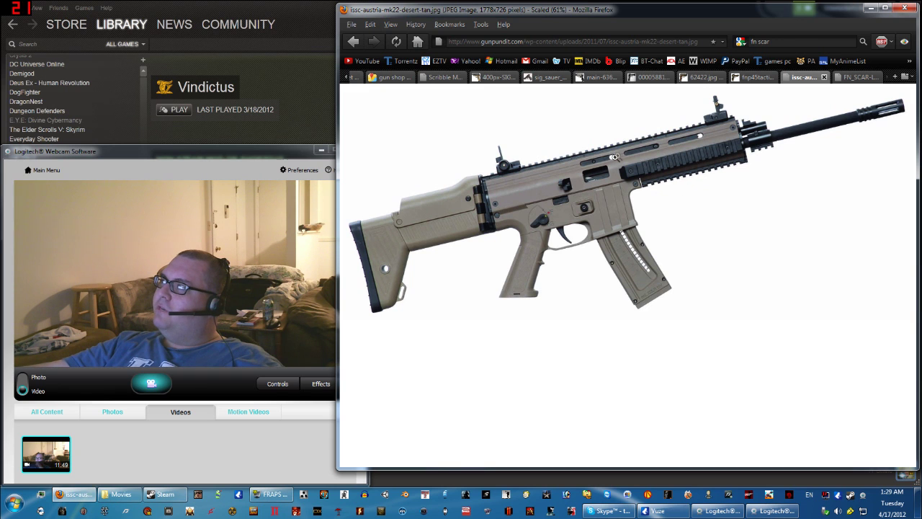
{"action": "left_click", "coordinate": [859, 79]}
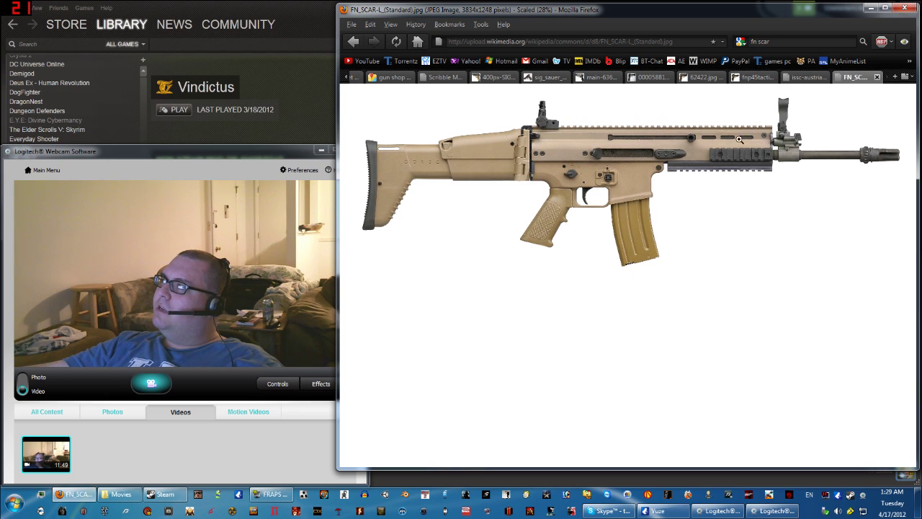
{"action": "left_click", "coordinate": [799, 78]}
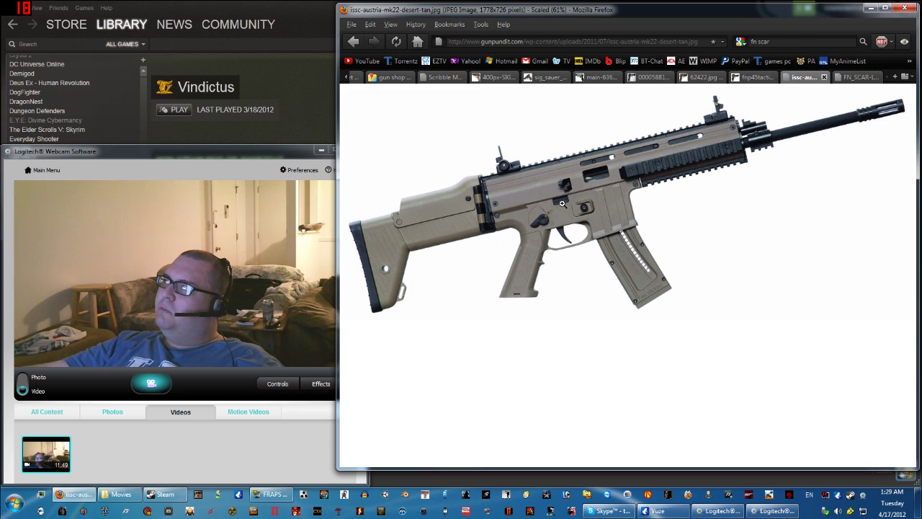
{"action": "key", "text": "ctrl+Tab"}
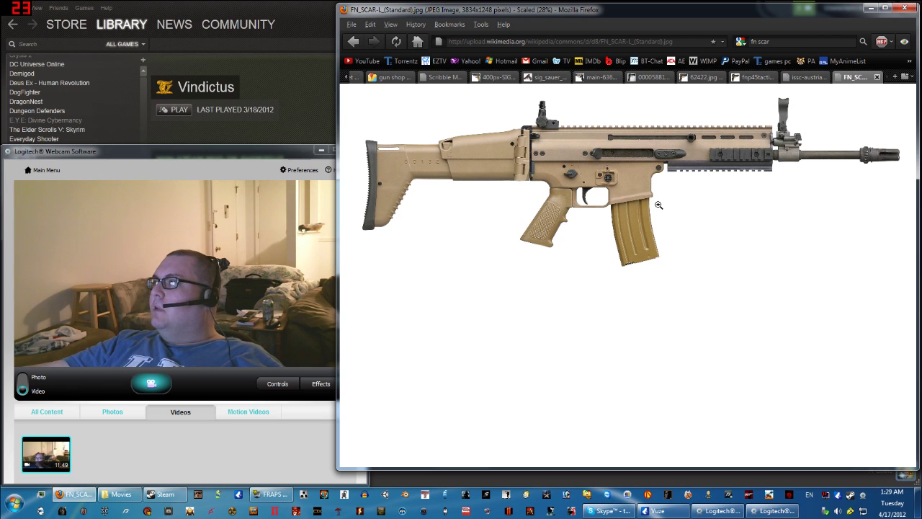
{"action": "left_click", "coordinate": [812, 78]}
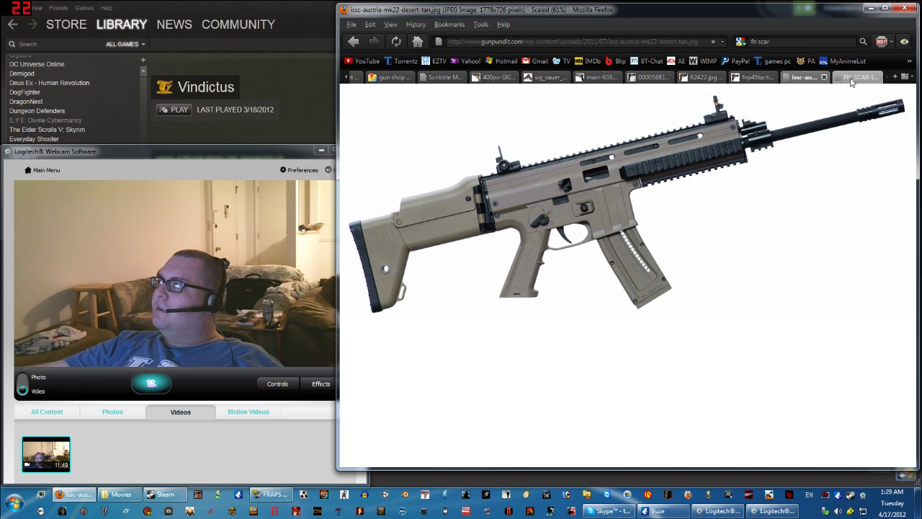
{"action": "left_click", "coordinate": [854, 78]}
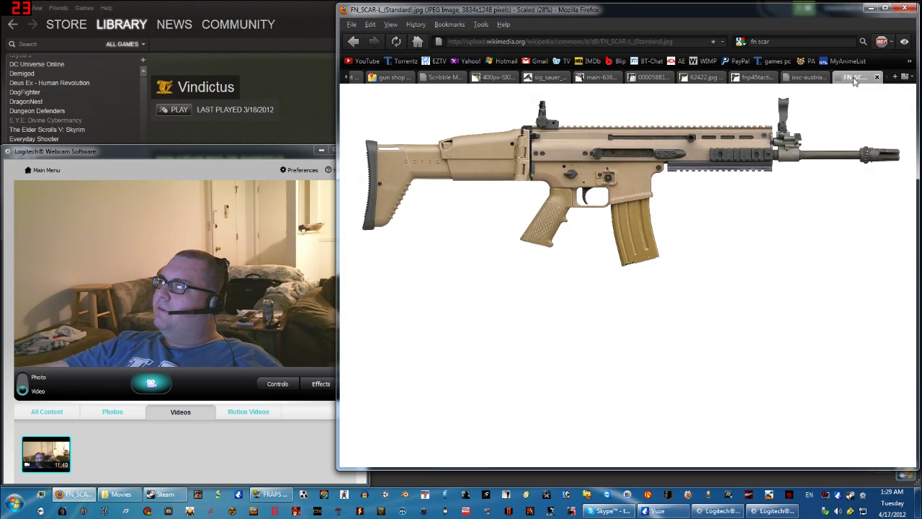
{"action": "left_click", "coordinate": [806, 78]}
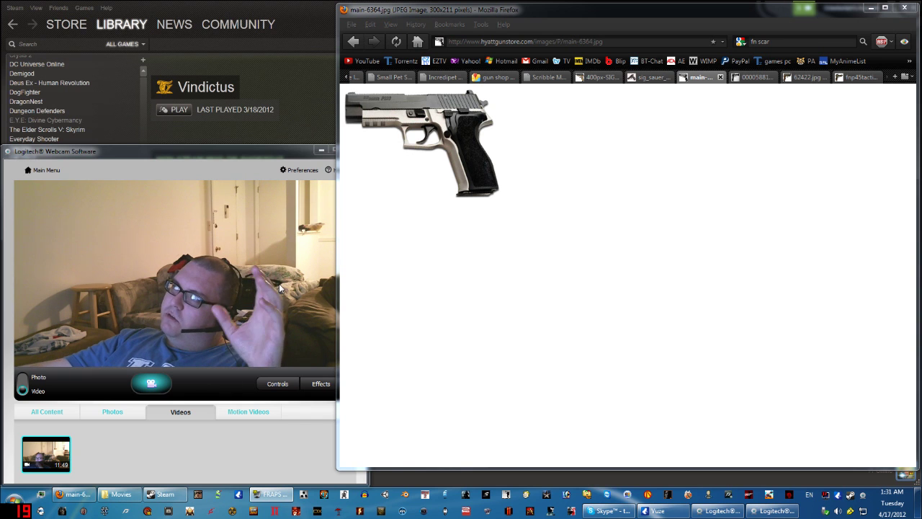
Search images for "sig mosquito", view the desert digital camo pistol result, and close that page
{"action": "left_click", "coordinate": [459, 156]}
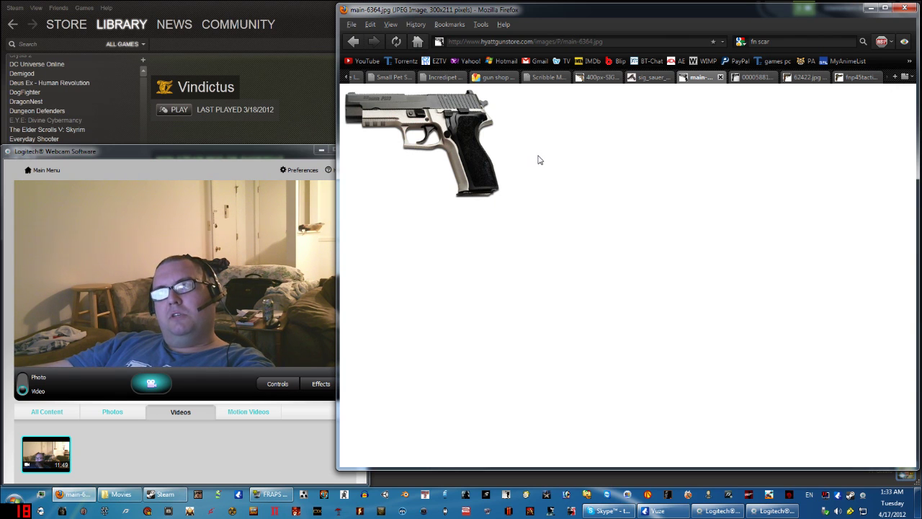
{"action": "left_click", "coordinate": [760, 41]}
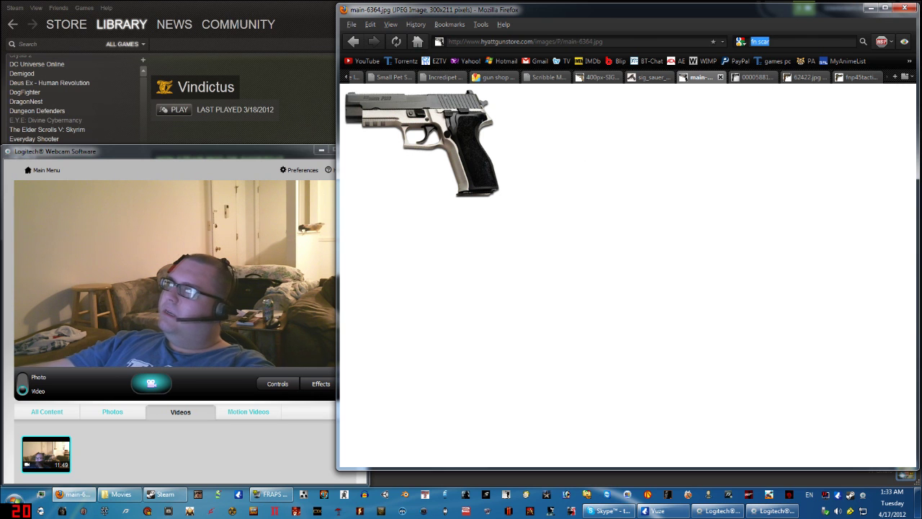
{"action": "type", "text": "sig mosquito"}
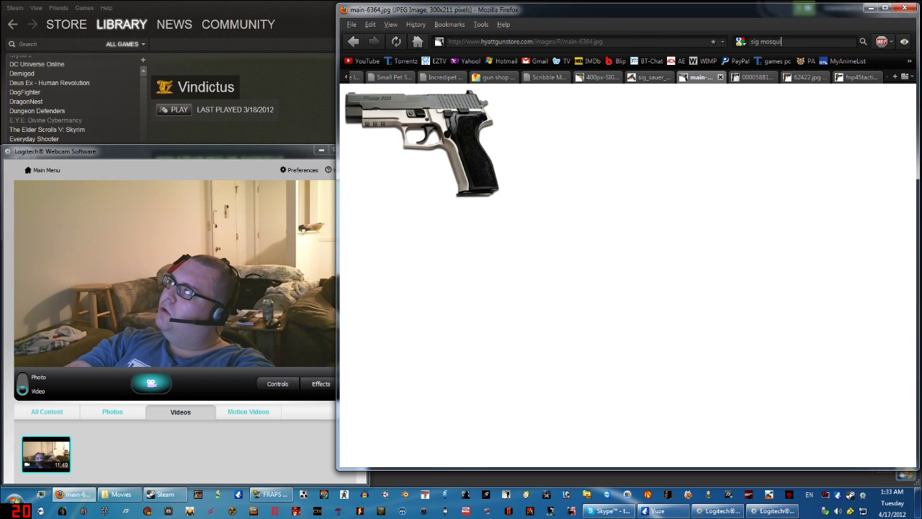
{"action": "key", "text": "Return"}
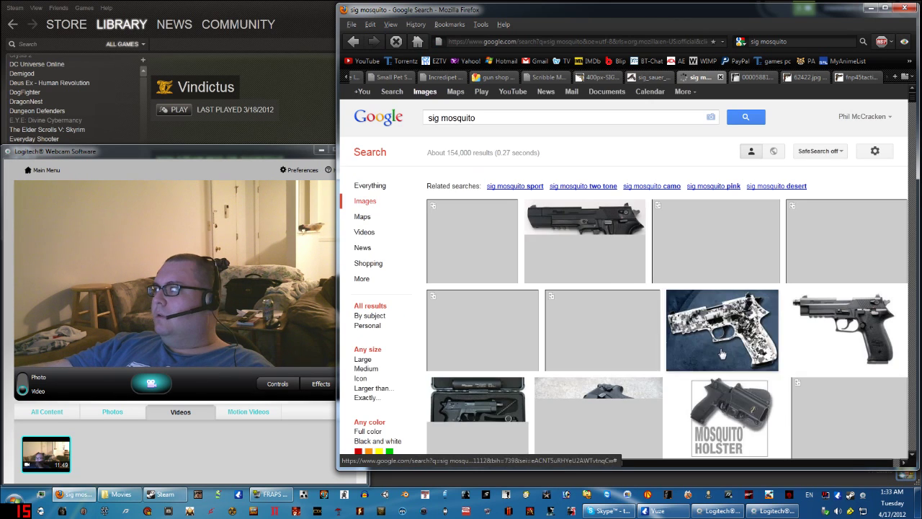
{"action": "mouse_move", "coordinate": [726, 337]}
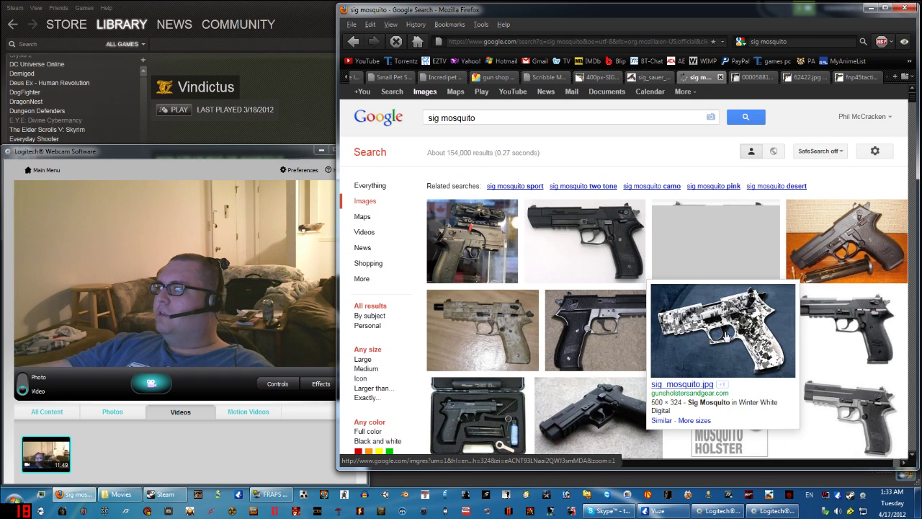
{"action": "left_click", "coordinate": [525, 337]}
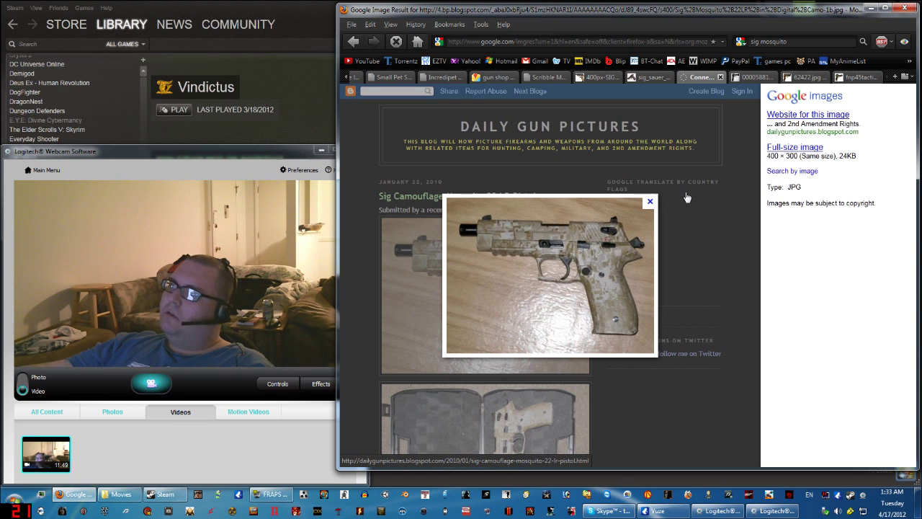
{"action": "left_click", "coordinate": [720, 78]}
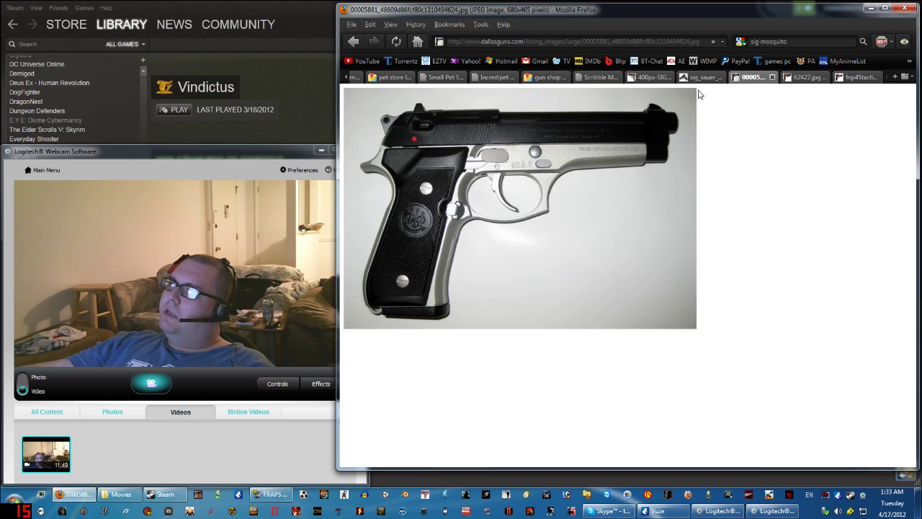
View the open pistol pictures in turn: P226 TacOps, P226 Combat, two-tone 00005881, 62422, and FNP-45 Tactical
{"action": "left_click", "coordinate": [702, 77]}
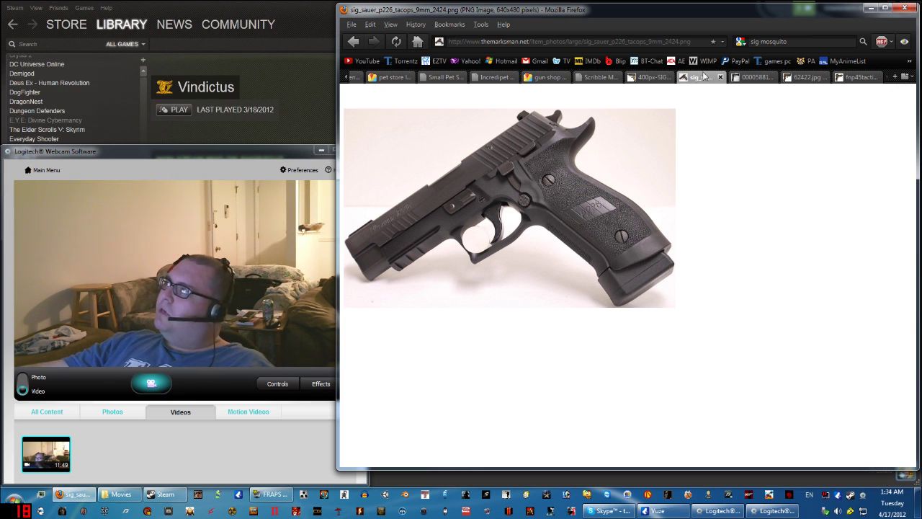
{"action": "left_click", "coordinate": [650, 78]}
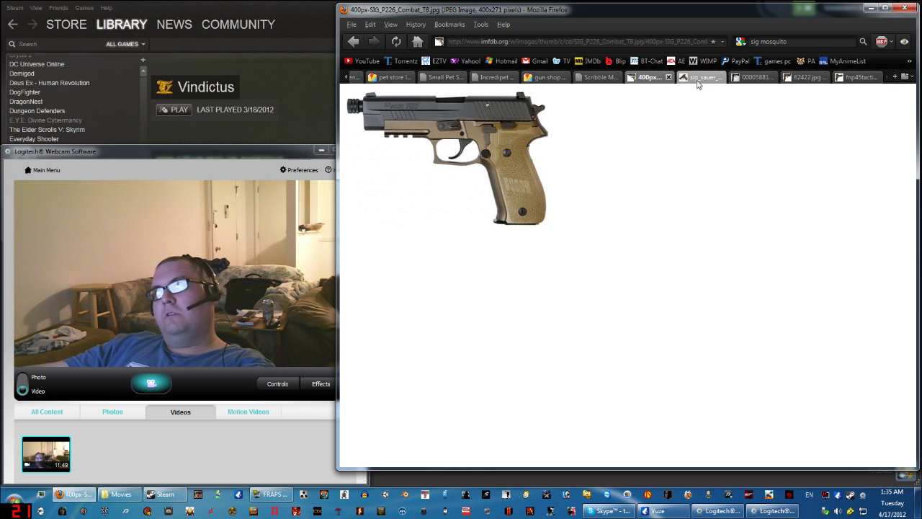
{"action": "left_click", "coordinate": [747, 79]}
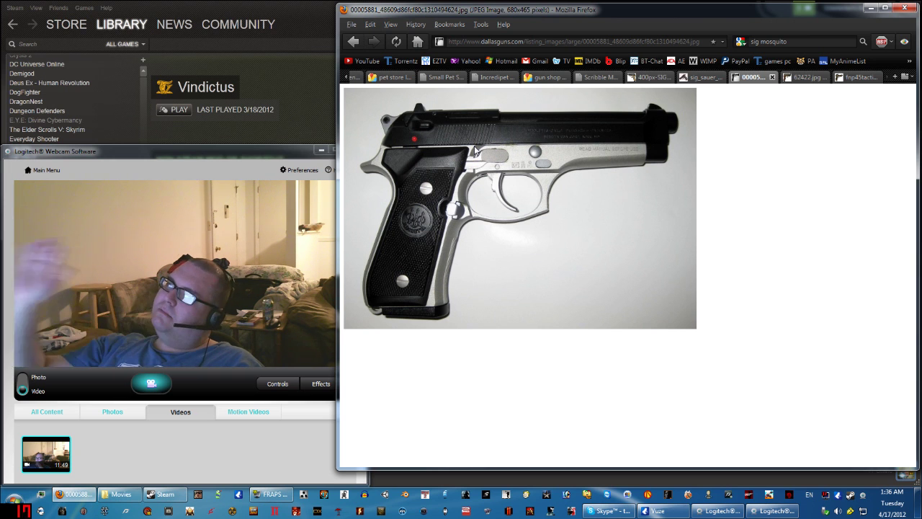
{"action": "left_click", "coordinate": [795, 78]}
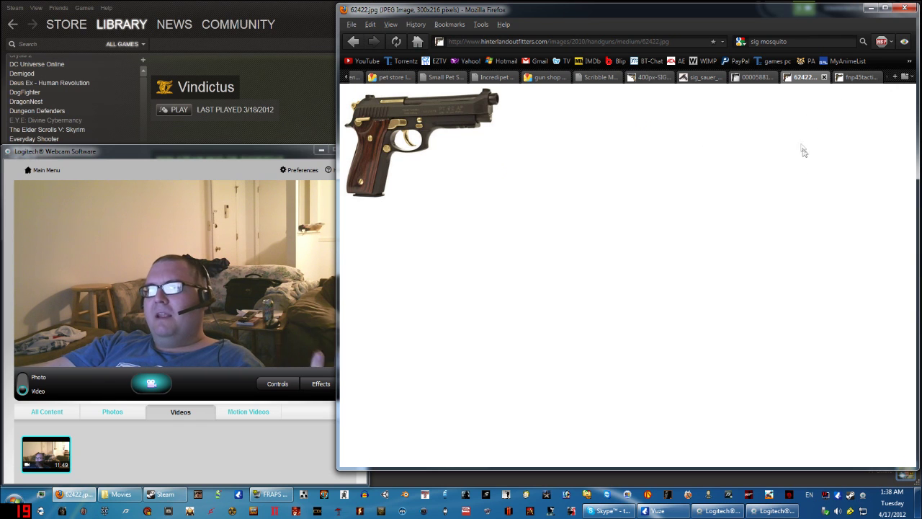
{"action": "left_click", "coordinate": [856, 77]}
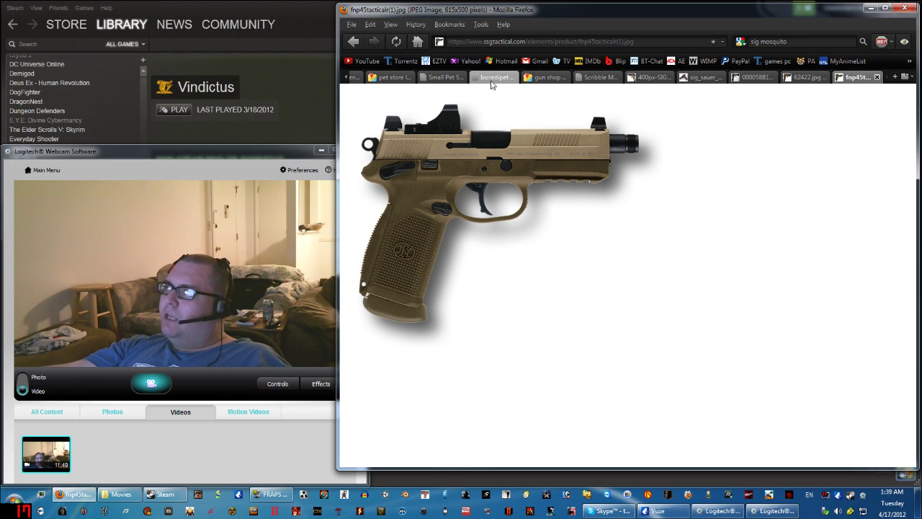
On the Scribble Maps page, draw freehand red marks in Lexington, circle the city, and mark Cynthiana
{"action": "left_click", "coordinate": [599, 77]}
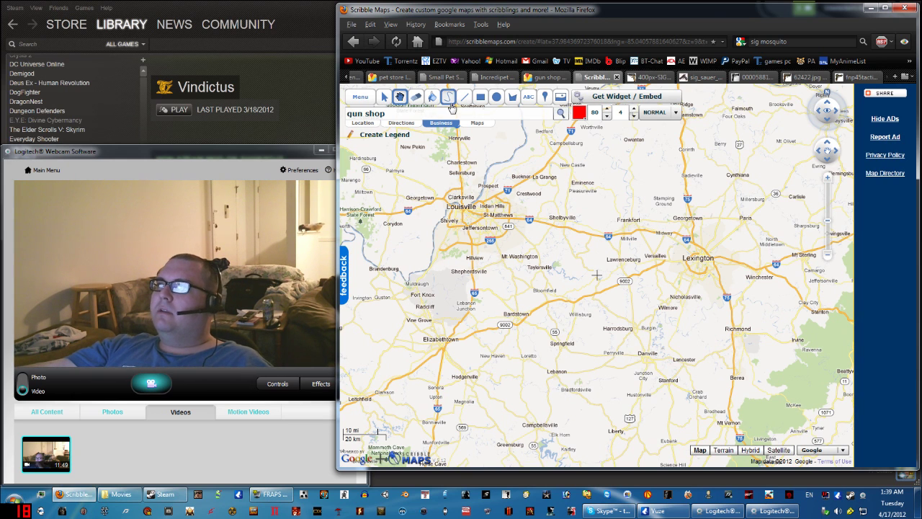
{"action": "left_click", "coordinate": [449, 101]}
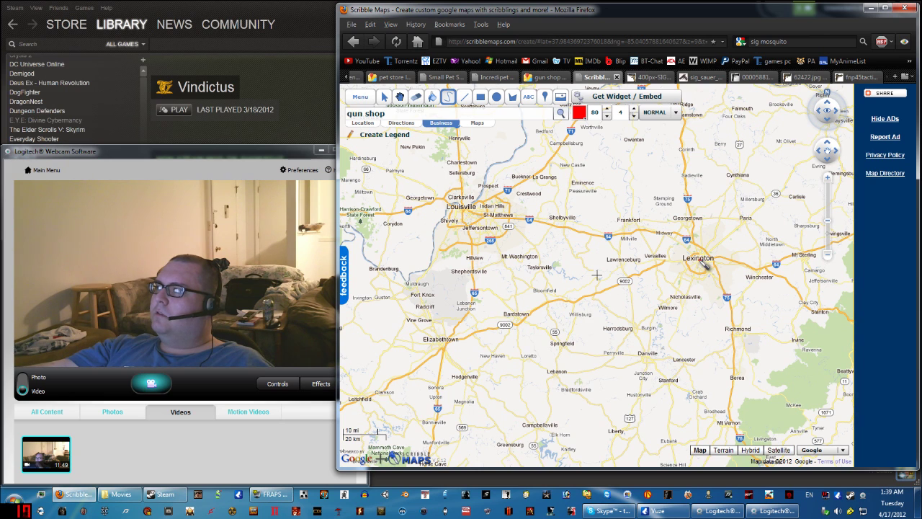
{"action": "left_click_drag", "start_coordinate": [702, 263], "coordinate": [699, 261]}
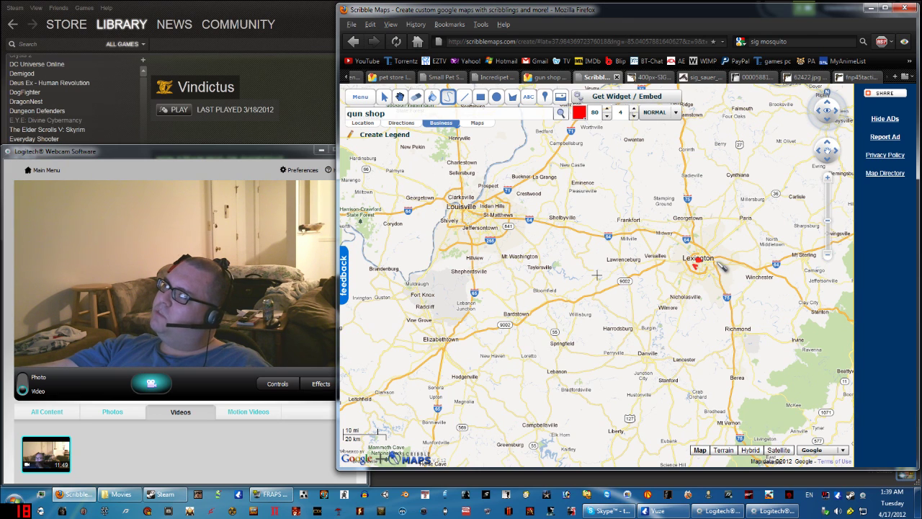
{"action": "left_click_drag", "start_coordinate": [720, 268], "coordinate": [708, 259]}
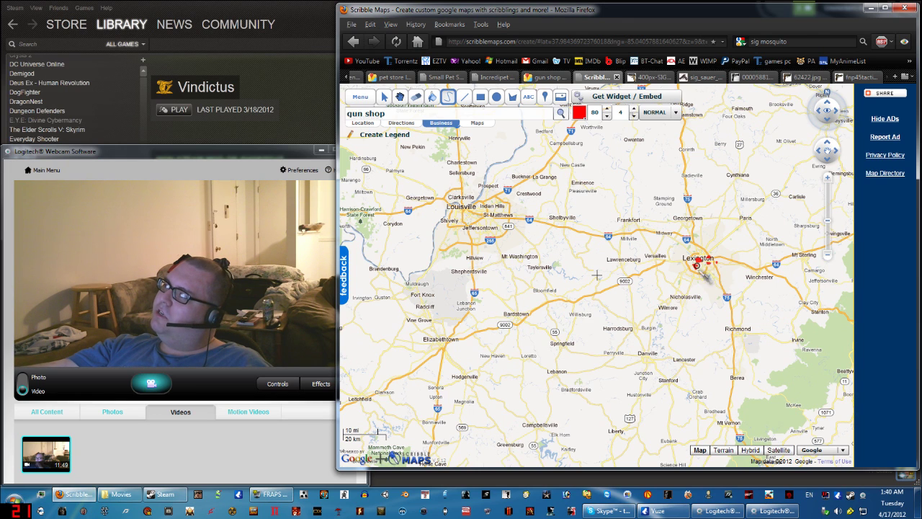
{"action": "mouse_move", "coordinate": [702, 270]}
{"action": "left_mouse_down"}
{"action": "mouse_move", "coordinate": [726, 271]}
{"action": "mouse_move", "coordinate": [731, 259]}
{"action": "mouse_move", "coordinate": [712, 247]}
{"action": "mouse_move", "coordinate": [718, 253]}
{"action": "left_mouse_up"}
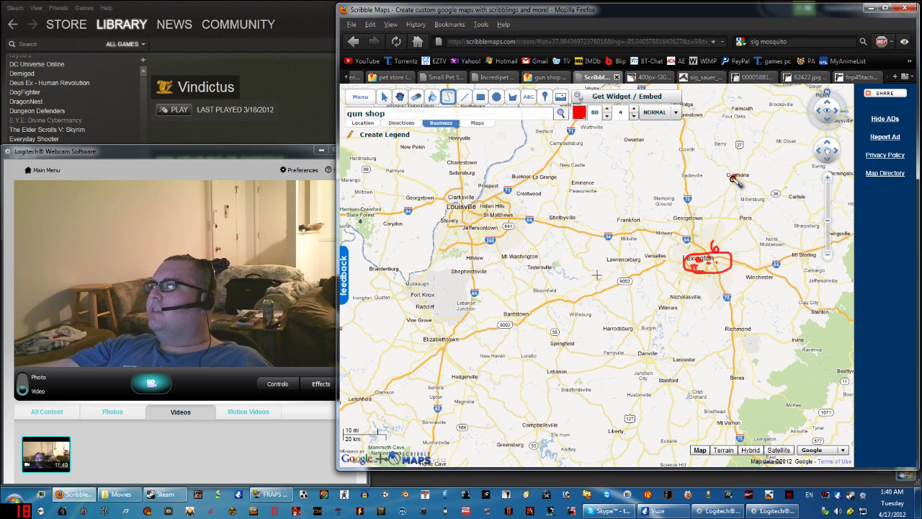
{"action": "left_click", "coordinate": [732, 177]}
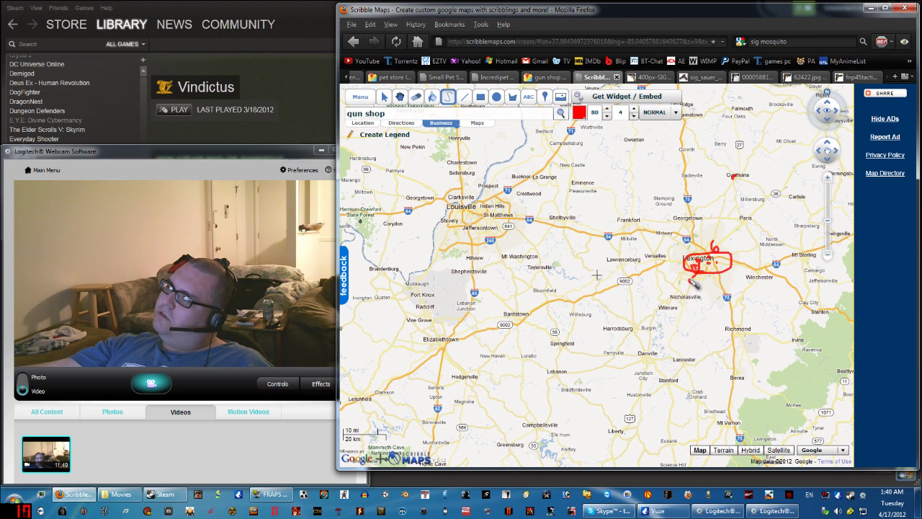
Draw a red freehand route from Lexington south past Nicholasville, west to Harrodsburg, and north to Frankfort
{"action": "left_click_drag", "start_coordinate": [692, 283], "coordinate": [694, 271]}
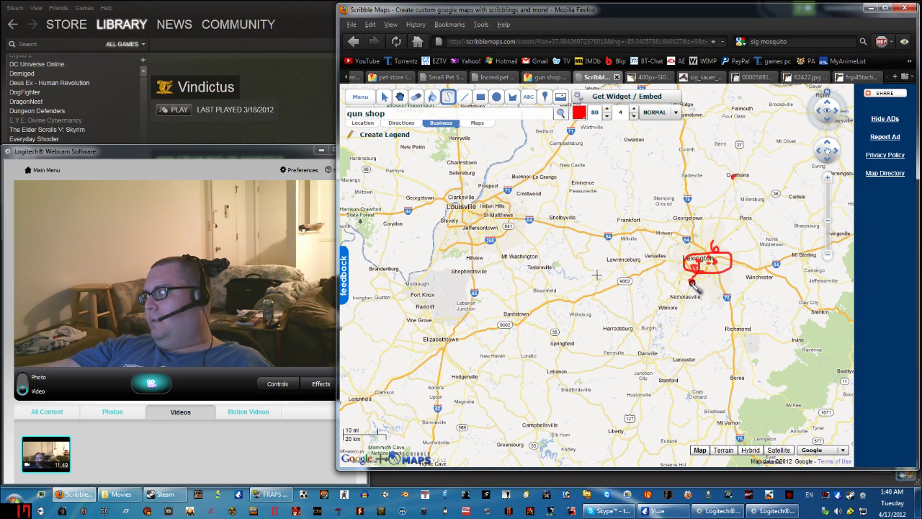
{"action": "left_click_drag", "start_coordinate": [692, 284], "coordinate": [681, 308]}
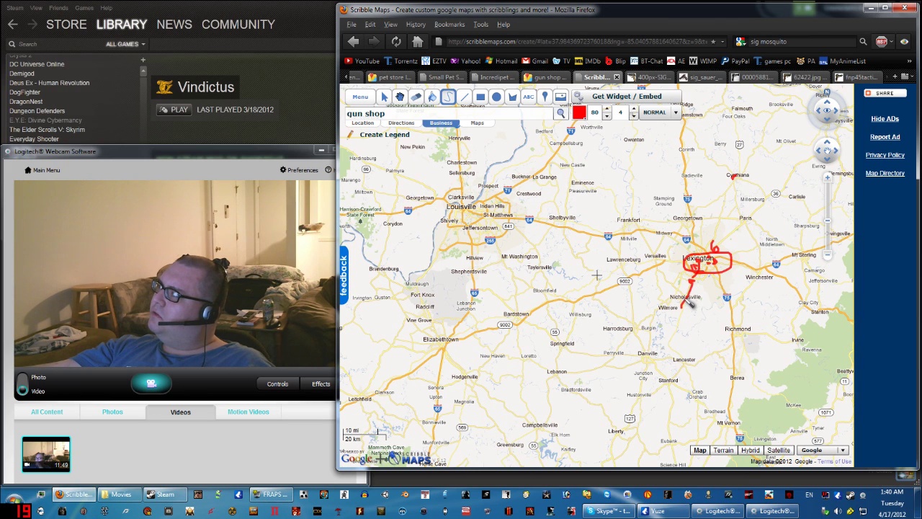
{"action": "left_click_drag", "start_coordinate": [681, 308], "coordinate": [678, 328]}
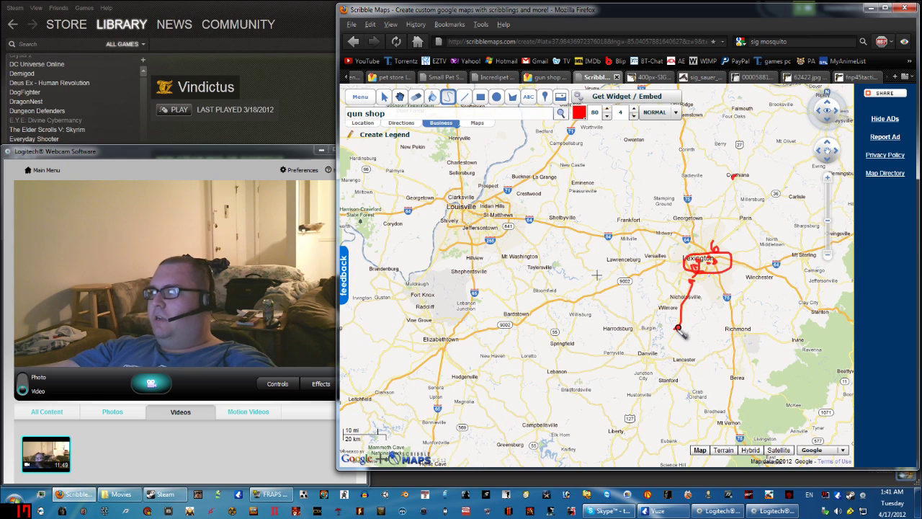
{"action": "left_click_drag", "start_coordinate": [681, 332], "coordinate": [638, 327]}
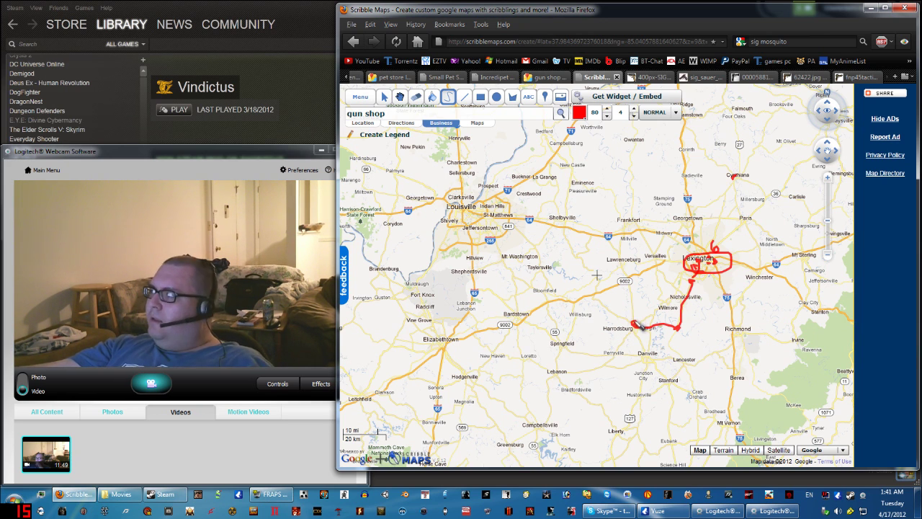
{"action": "left_click_drag", "start_coordinate": [636, 324], "coordinate": [623, 222]}
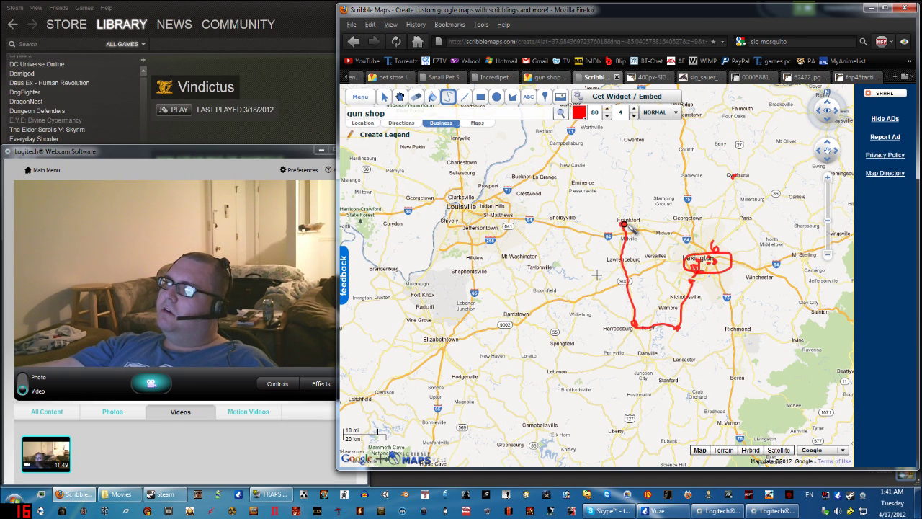
Mark a spot just southwest of Frankfort and extend the red route west along I-64 toward Shelbyville
{"action": "left_click_drag", "start_coordinate": [620, 236], "coordinate": [623, 239]}
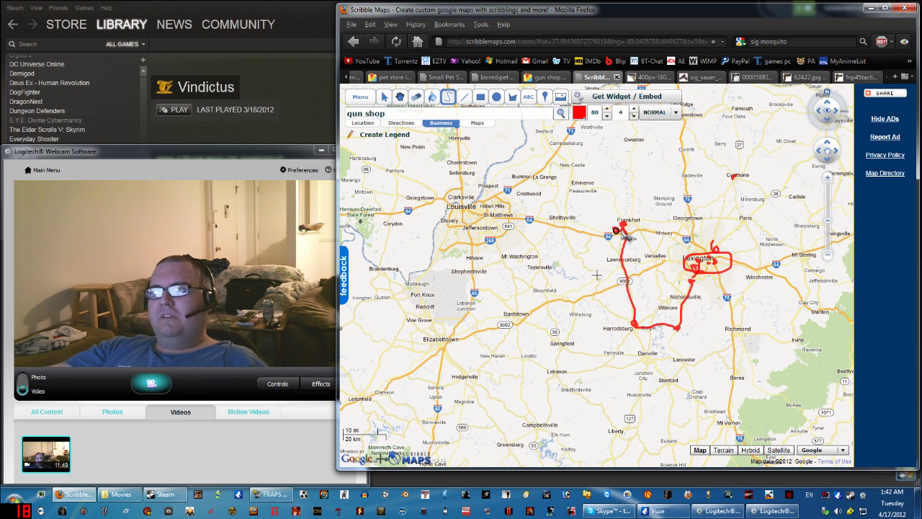
{"action": "scroll", "coordinate": [662, 220], "scroll_direction": "up", "scroll_amount": 1}
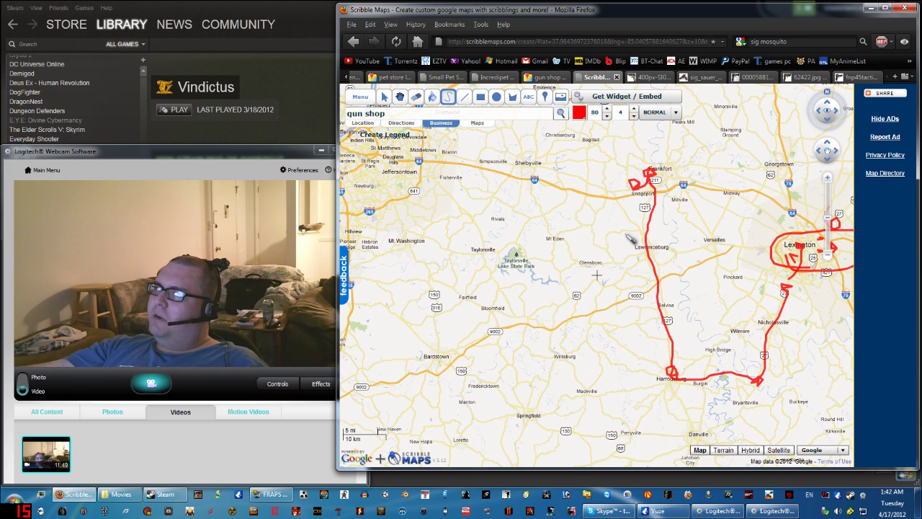
{"action": "scroll", "coordinate": [632, 238], "scroll_direction": "down", "scroll_amount": 1}
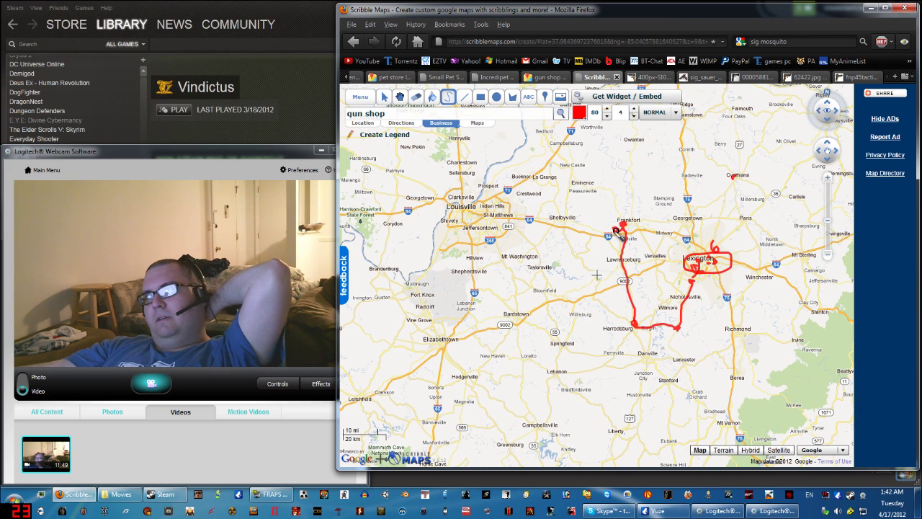
{"action": "left_click_drag", "start_coordinate": [617, 232], "coordinate": [574, 229]}
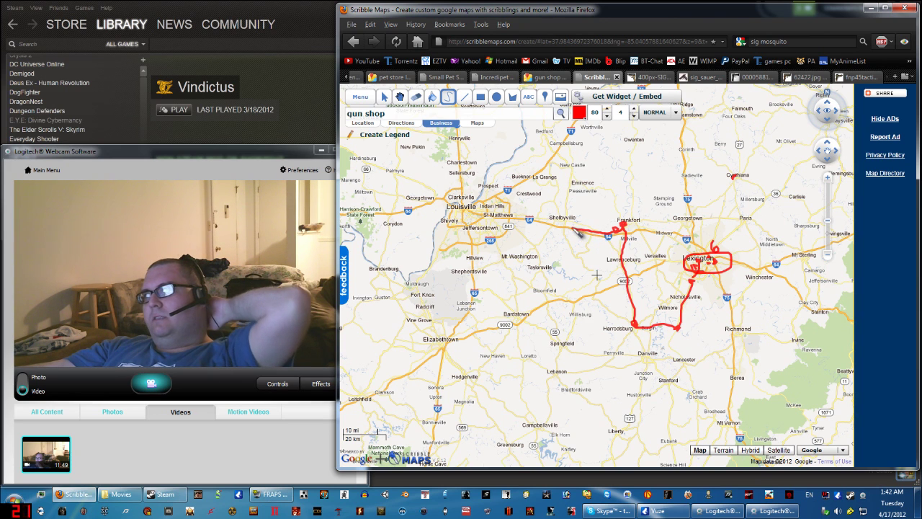
Check the gun shop location near Shelbyville on Google Maps and extend the red scribble route to a mark at Shelbyville
{"action": "left_click", "coordinate": [551, 78]}
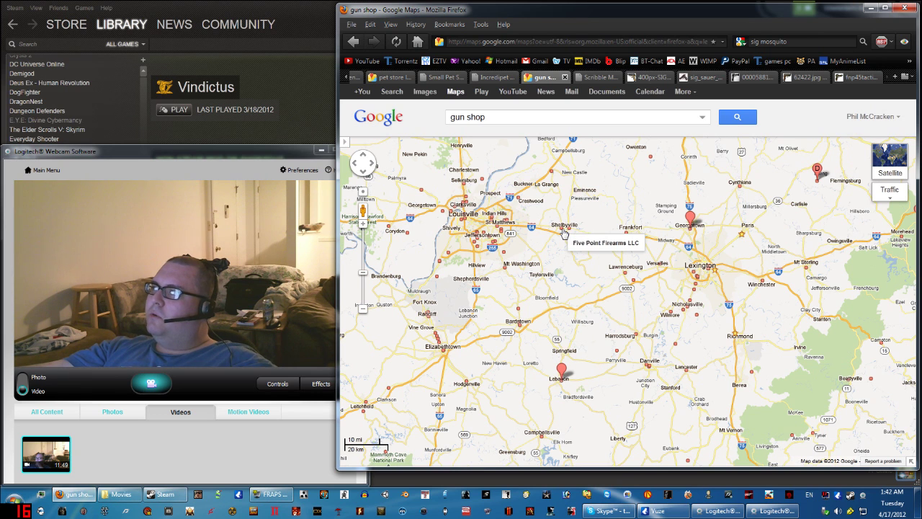
{"action": "left_click", "coordinate": [591, 77]}
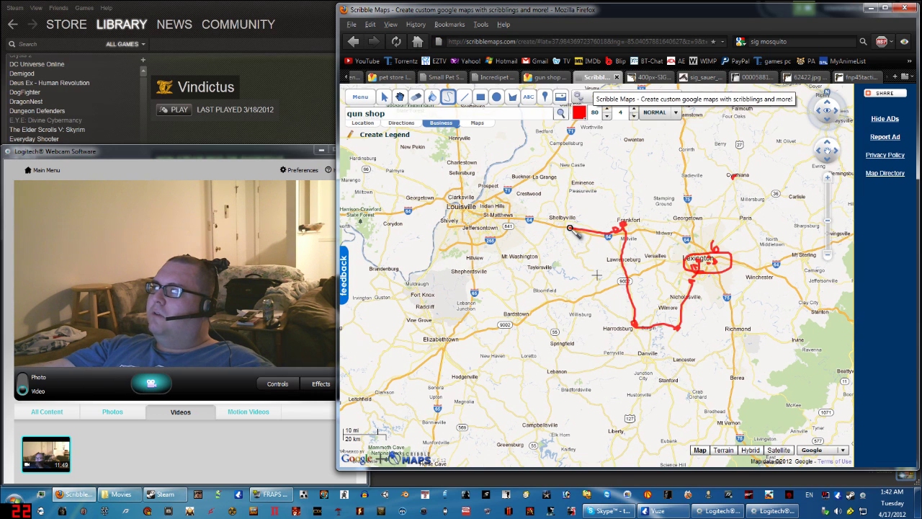
{"action": "mouse_move", "coordinate": [570, 229]}
{"action": "left_mouse_down"}
{"action": "mouse_move", "coordinate": [549, 218]}
{"action": "mouse_move", "coordinate": [558, 225]}
{"action": "left_mouse_up"}
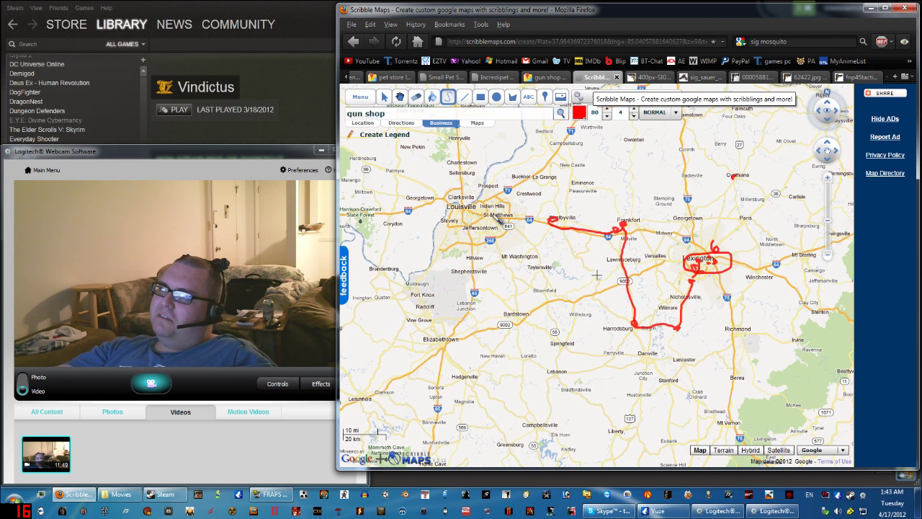
Extend the red route west along I-64 from Shelbyville to the eastern edge of Louisville, removing the stray stroke near Rivals
{"action": "scroll", "coordinate": [498, 221], "scroll_direction": "up", "scroll_amount": 1}
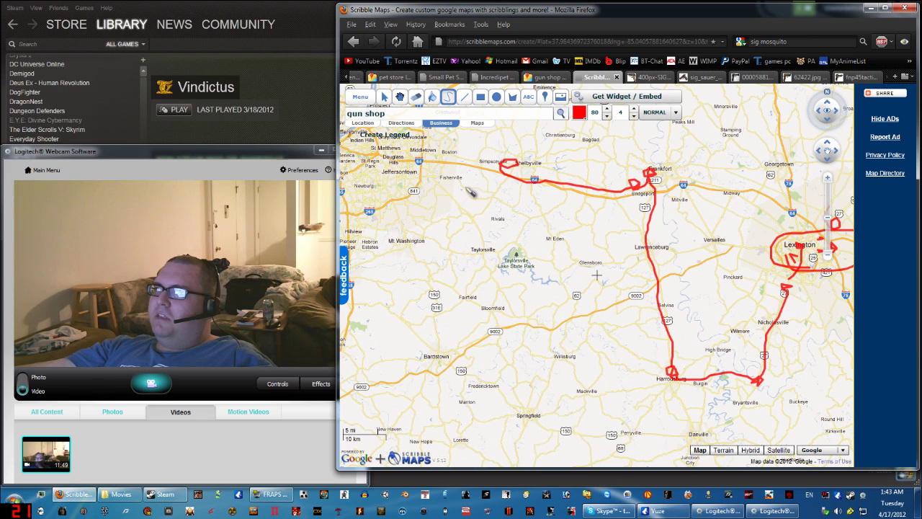
{"action": "left_click_drag", "start_coordinate": [464, 187], "coordinate": [503, 218]}
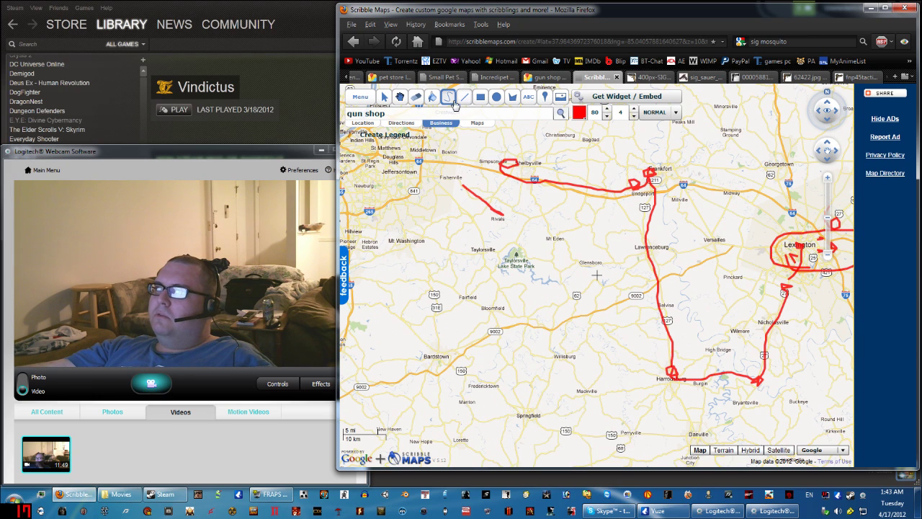
{"action": "left_click", "coordinate": [415, 97]}
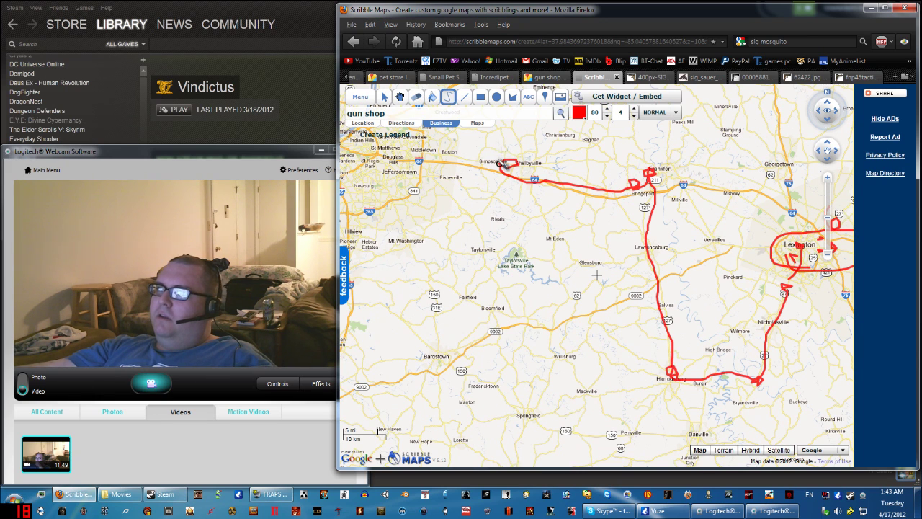
{"action": "left_click_drag", "start_coordinate": [507, 166], "coordinate": [426, 164]}
{"action": "scroll", "coordinate": [426, 165], "scroll_direction": "down", "scroll_amount": 1}
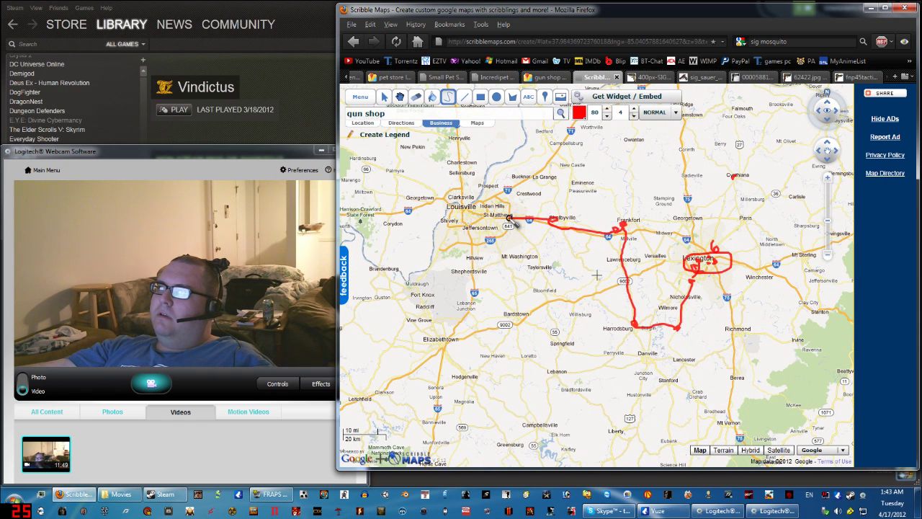
Continue the route with marked stops from eastern Louisville southwest past Shepherdsville, and outline the Fort Knox area in red
{"action": "mouse_move", "coordinate": [507, 224]}
{"action": "left_mouse_down"}
{"action": "mouse_move", "coordinate": [496, 211]}
{"action": "mouse_move", "coordinate": [497, 229]}
{"action": "left_mouse_up"}
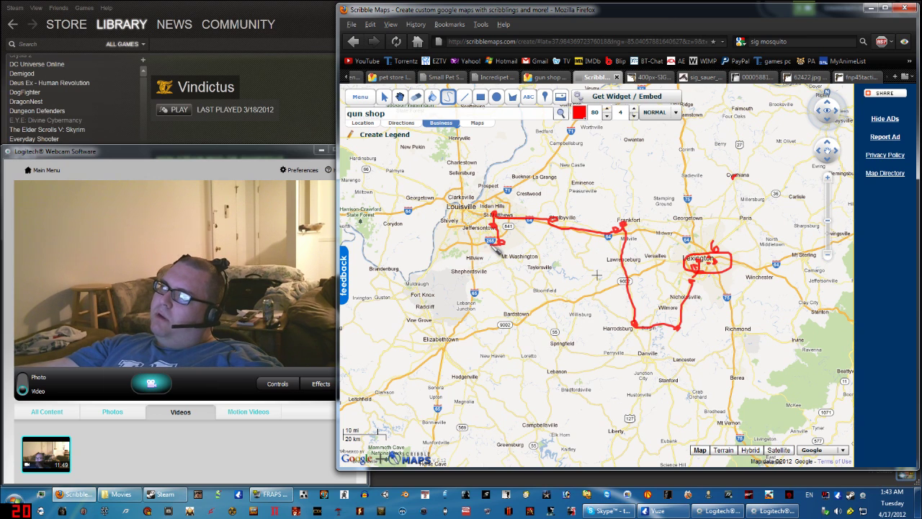
{"action": "mouse_move", "coordinate": [497, 249]}
{"action": "left_mouse_down"}
{"action": "mouse_move", "coordinate": [478, 249]}
{"action": "mouse_move", "coordinate": [466, 271]}
{"action": "mouse_move", "coordinate": [414, 283]}
{"action": "left_mouse_up"}
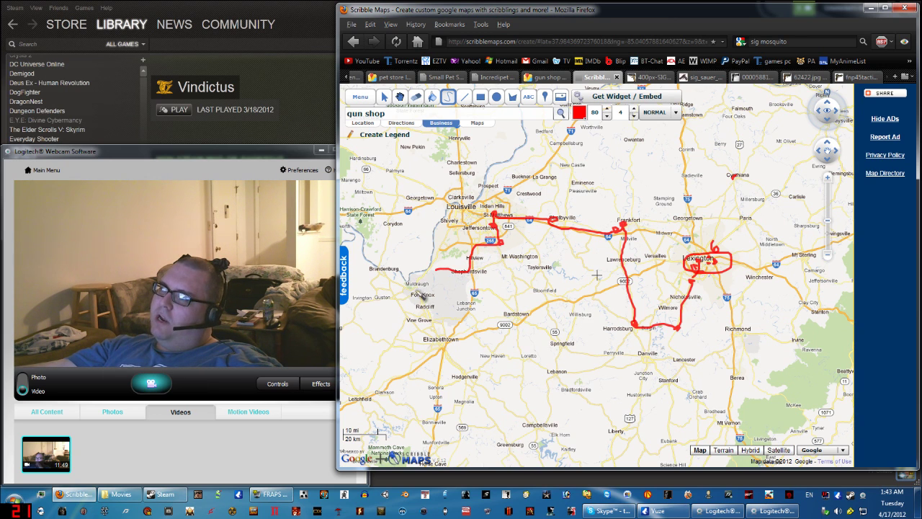
{"action": "mouse_move", "coordinate": [466, 306]}
{"action": "left_mouse_down"}
{"action": "mouse_move", "coordinate": [469, 293]}
{"action": "mouse_move", "coordinate": [445, 281]}
{"action": "mouse_move", "coordinate": [420, 291]}
{"action": "mouse_move", "coordinate": [461, 316]}
{"action": "mouse_move", "coordinate": [458, 302]}
{"action": "mouse_move", "coordinate": [419, 277]}
{"action": "mouse_move", "coordinate": [437, 271]}
{"action": "left_mouse_up"}
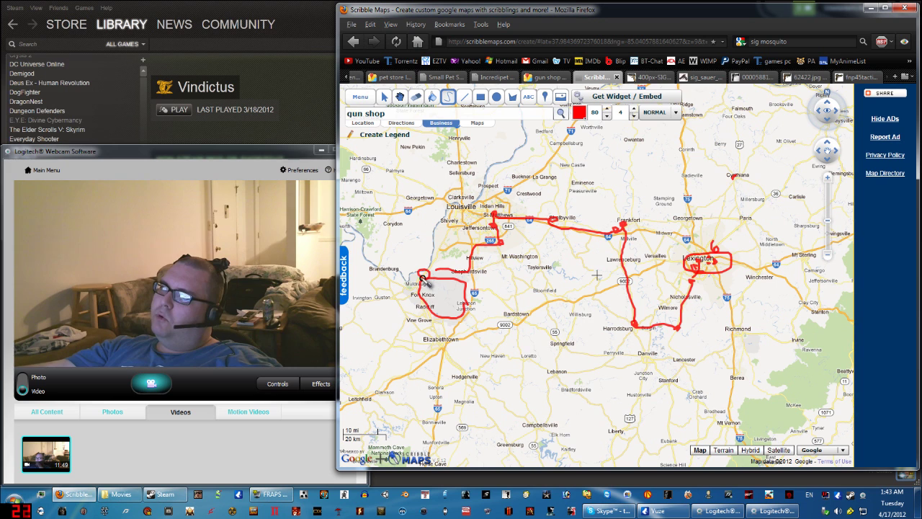
Check the gun range north of Fort Knox on Google Maps and extend the red route past Radcliff to Elizabethtown
{"action": "left_click", "coordinate": [550, 78]}
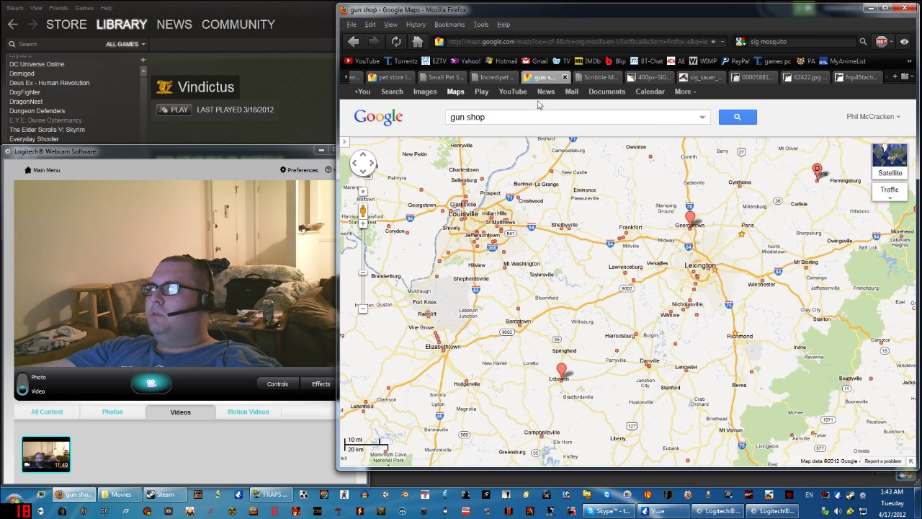
{"action": "mouse_move", "coordinate": [438, 279]}
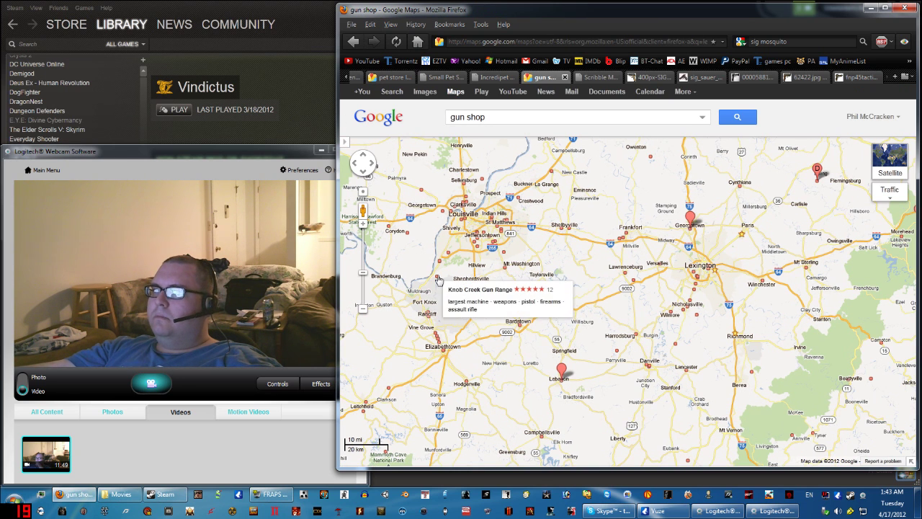
{"action": "left_click", "coordinate": [595, 78]}
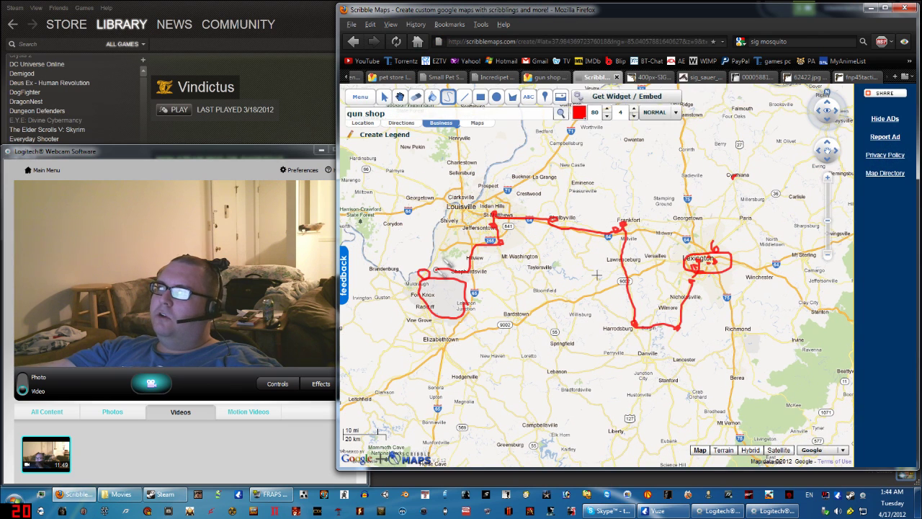
{"action": "left_click_drag", "start_coordinate": [423, 278], "coordinate": [434, 284]}
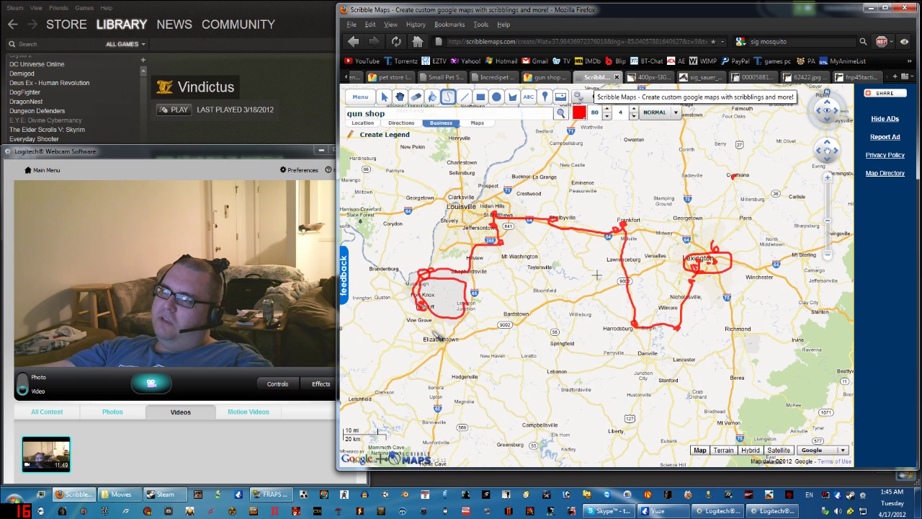
{"action": "left_click_drag", "start_coordinate": [430, 328], "coordinate": [434, 332]}
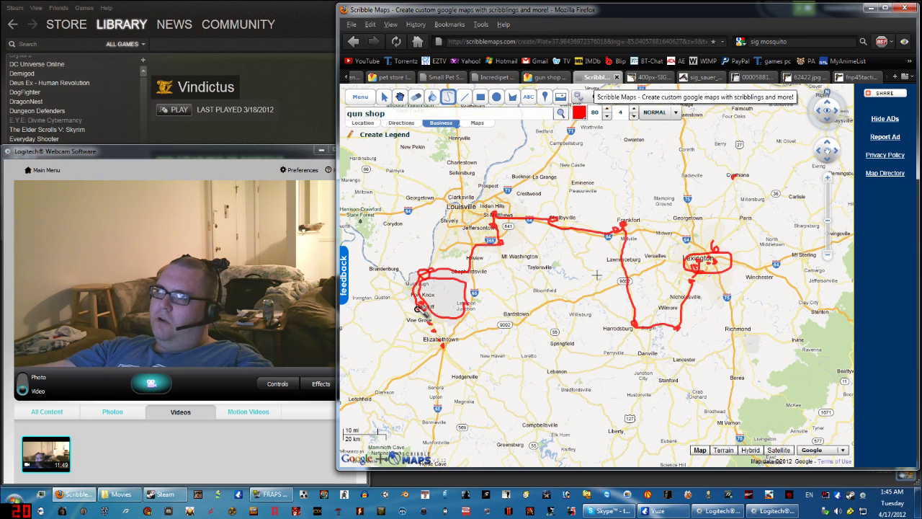
{"action": "left_click_drag", "start_coordinate": [425, 310], "coordinate": [442, 345]}
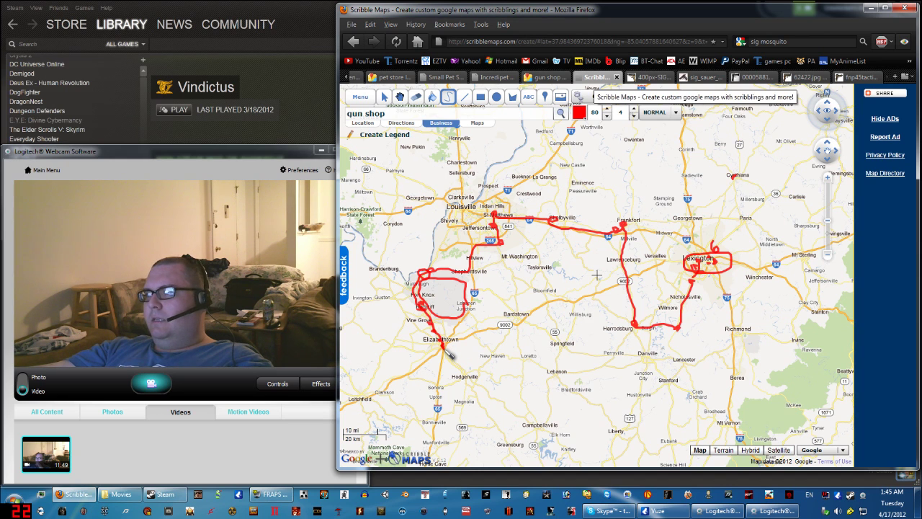
Draw the return route from Elizabethtown to Lexington and on to Cynthiana, marking spots at Versailles and Bardstown
{"action": "mouse_move", "coordinate": [444, 349]}
{"action": "left_mouse_down"}
{"action": "mouse_move", "coordinate": [687, 263]}
{"action": "mouse_move", "coordinate": [711, 265]}
{"action": "left_mouse_up"}
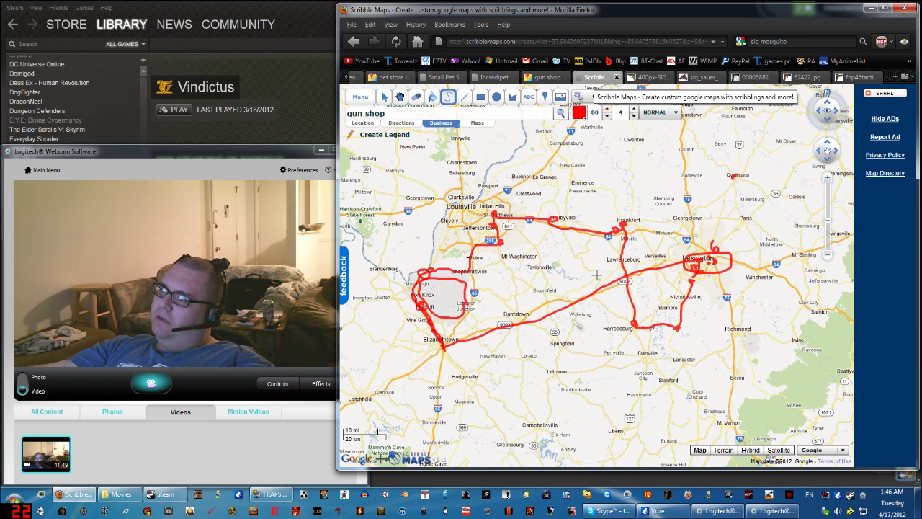
{"action": "left_click_drag", "start_coordinate": [715, 258], "coordinate": [732, 170]}
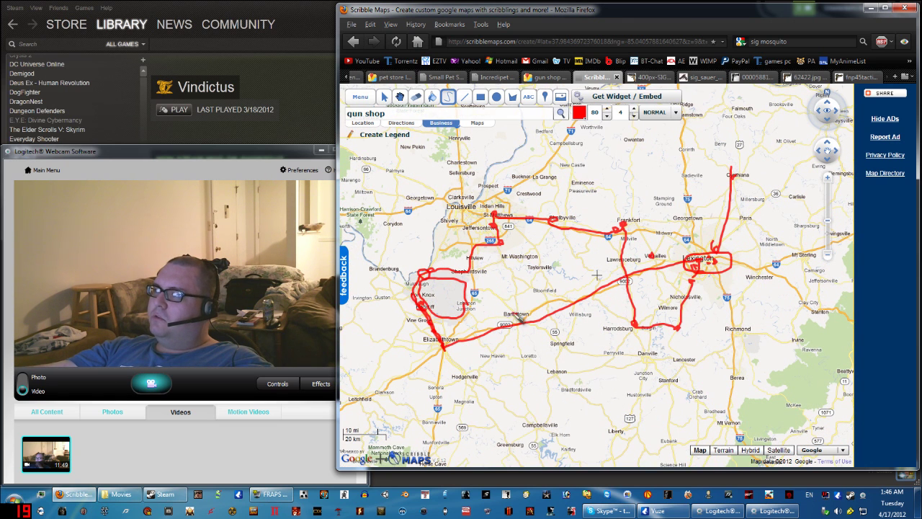
{"action": "left_click_drag", "start_coordinate": [512, 313], "coordinate": [524, 310]}
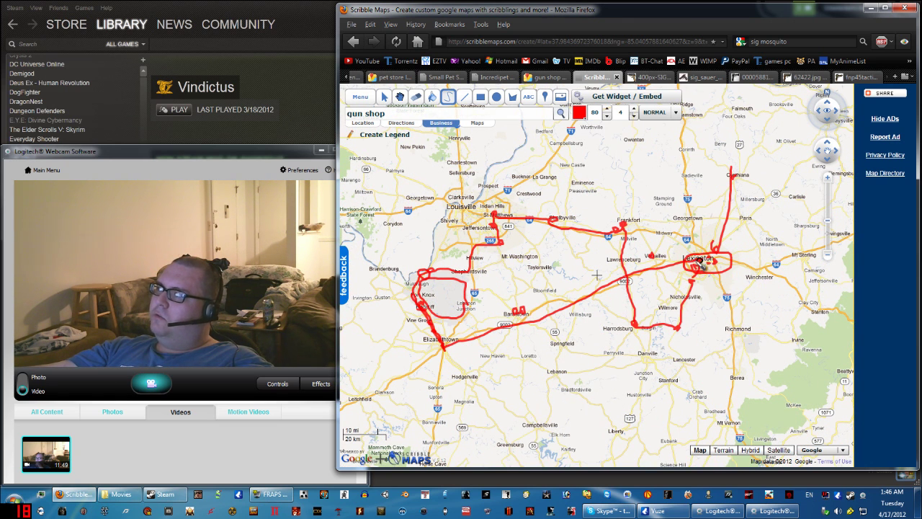
Circle Louisville and draw large freehand red loops from Lexington through the area south of Elizabethtown
{"action": "mouse_move", "coordinate": [645, 267]}
{"action": "left_mouse_down"}
{"action": "mouse_move", "coordinate": [525, 307]}
{"action": "mouse_move", "coordinate": [431, 387]}
{"action": "mouse_move", "coordinate": [473, 462]}
{"action": "mouse_move", "coordinate": [623, 452]}
{"action": "mouse_move", "coordinate": [697, 322]}
{"action": "mouse_move", "coordinate": [683, 265]}
{"action": "left_mouse_up"}
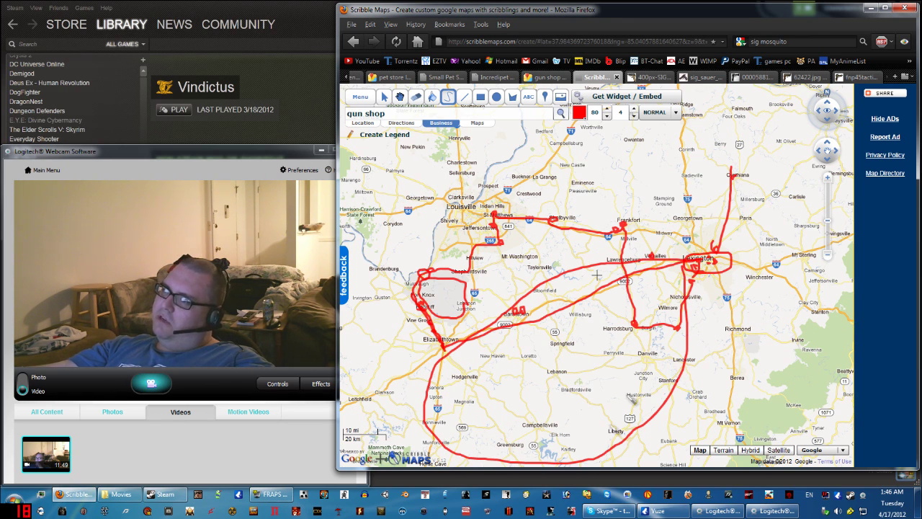
{"action": "mouse_move", "coordinate": [511, 252]}
{"action": "left_mouse_down"}
{"action": "mouse_move", "coordinate": [502, 206]}
{"action": "mouse_move", "coordinate": [454, 199]}
{"action": "mouse_move", "coordinate": [447, 238]}
{"action": "mouse_move", "coordinate": [507, 243]}
{"action": "left_mouse_up"}
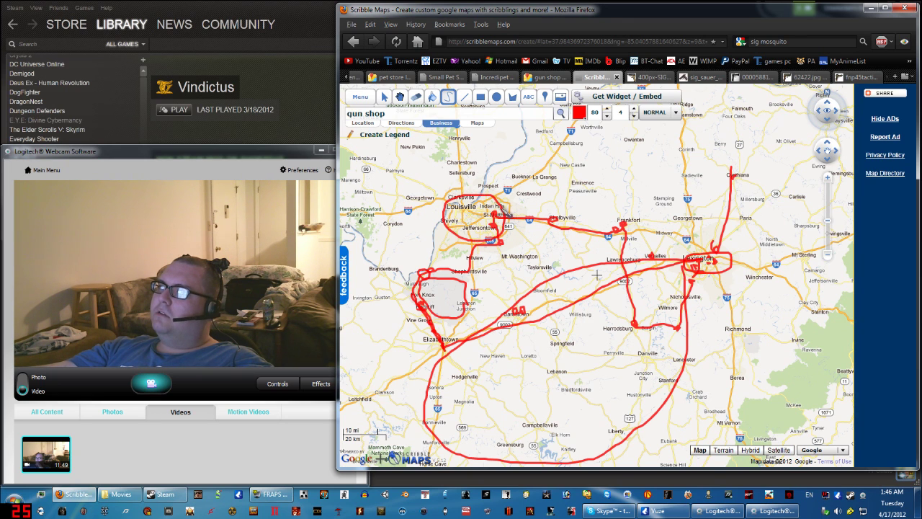
{"action": "mouse_move", "coordinate": [701, 269]}
{"action": "left_mouse_down"}
{"action": "mouse_move", "coordinate": [540, 299]}
{"action": "mouse_move", "coordinate": [508, 317]}
{"action": "mouse_move", "coordinate": [458, 231]}
{"action": "mouse_move", "coordinate": [530, 216]}
{"action": "mouse_move", "coordinate": [428, 328]}
{"action": "mouse_move", "coordinate": [457, 462]}
{"action": "mouse_move", "coordinate": [687, 332]}
{"action": "mouse_move", "coordinate": [677, 231]}
{"action": "left_mouse_up"}
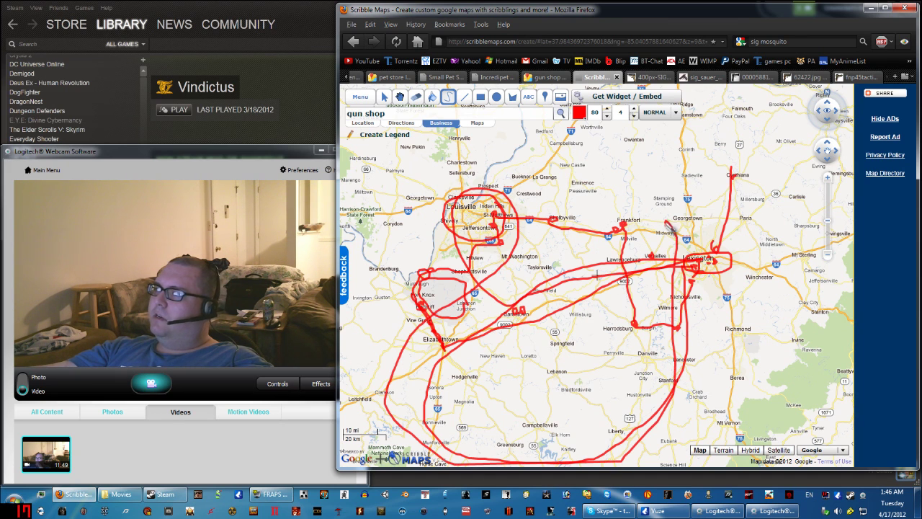
Outline in red the long green forest strip east of Lexington, from north of Morehead down to the London area
{"action": "left_click", "coordinate": [399, 96]}
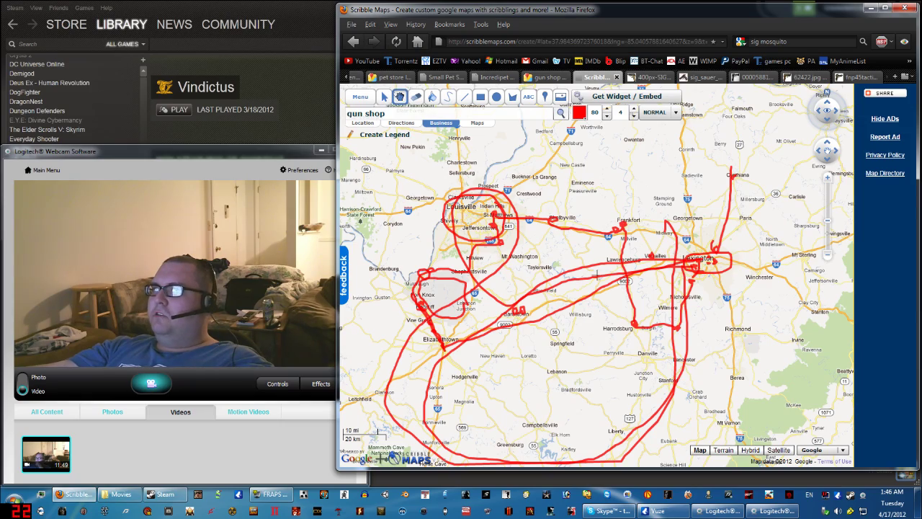
{"action": "mouse_move", "coordinate": [765, 302]}
{"action": "left_mouse_down"}
{"action": "mouse_move", "coordinate": [600, 303]}
{"action": "mouse_move", "coordinate": [481, 285]}
{"action": "mouse_move", "coordinate": [472, 249]}
{"action": "left_mouse_up"}
{"action": "left_click", "coordinate": [448, 96]}
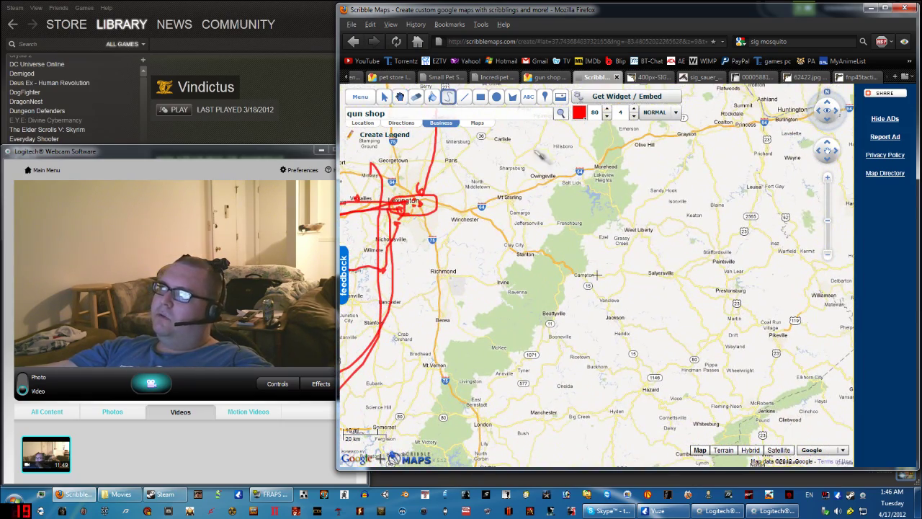
{"action": "mouse_move", "coordinate": [599, 138]}
{"action": "left_mouse_down"}
{"action": "mouse_move", "coordinate": [609, 145]}
{"action": "mouse_move", "coordinate": [606, 228]}
{"action": "mouse_move", "coordinate": [484, 326]}
{"action": "mouse_move", "coordinate": [564, 214]}
{"action": "mouse_move", "coordinate": [604, 137]}
{"action": "left_mouse_up"}
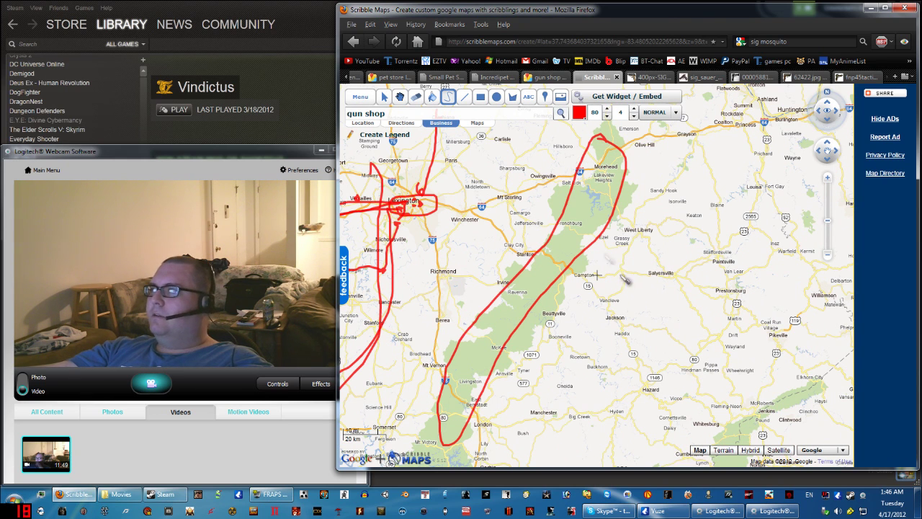
Examine eastern Kentucky around the outlined forest strip on the scribble map, and return to the Google Maps gun shop results
{"action": "left_click", "coordinate": [399, 97]}
{"action": "left_click_drag", "start_coordinate": [738, 302], "coordinate": [551, 274]}
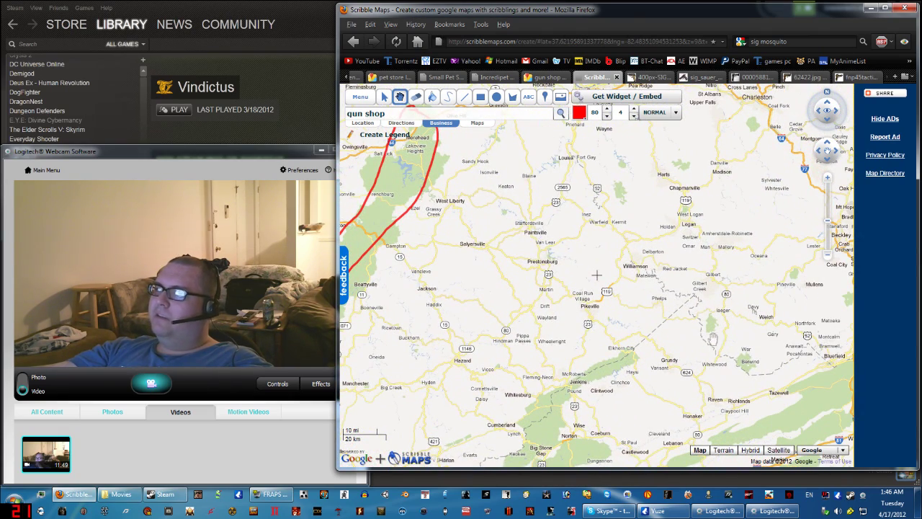
{"action": "left_click_drag", "start_coordinate": [469, 308], "coordinate": [554, 276]}
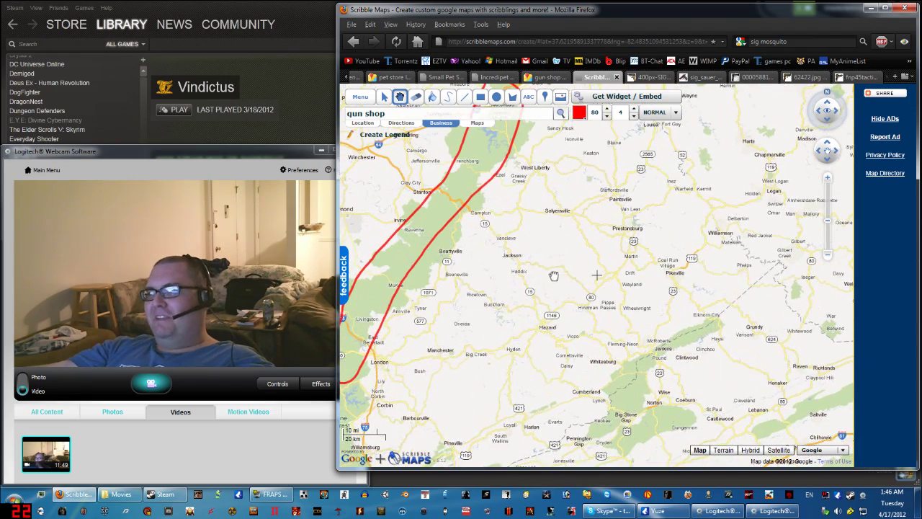
{"action": "left_click_drag", "start_coordinate": [551, 327], "coordinate": [585, 295]}
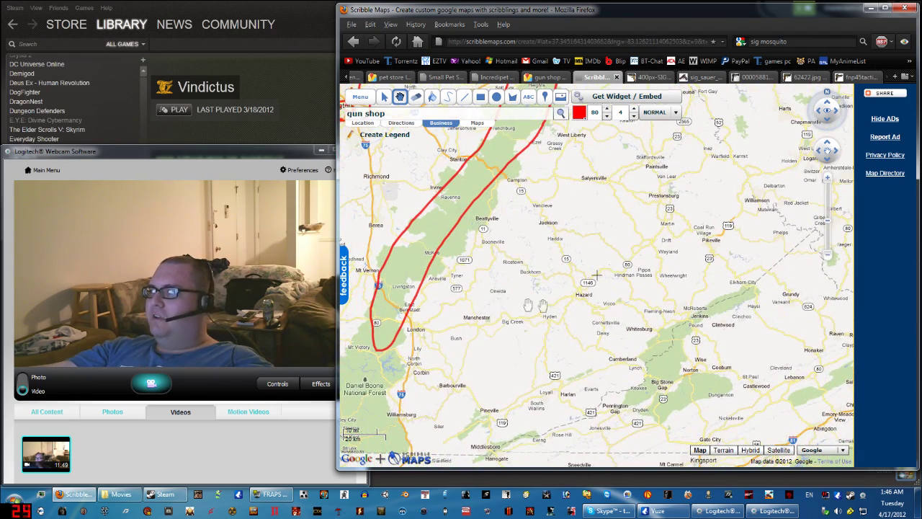
{"action": "left_click_drag", "start_coordinate": [528, 305], "coordinate": [554, 392]}
{"action": "left_click_drag", "start_coordinate": [581, 302], "coordinate": [561, 335]}
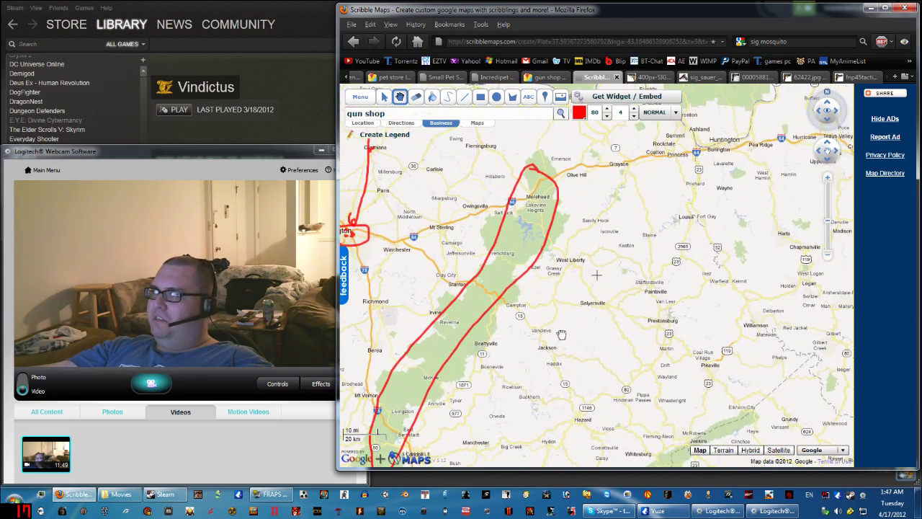
{"action": "left_click_drag", "start_coordinate": [687, 274], "coordinate": [576, 292]}
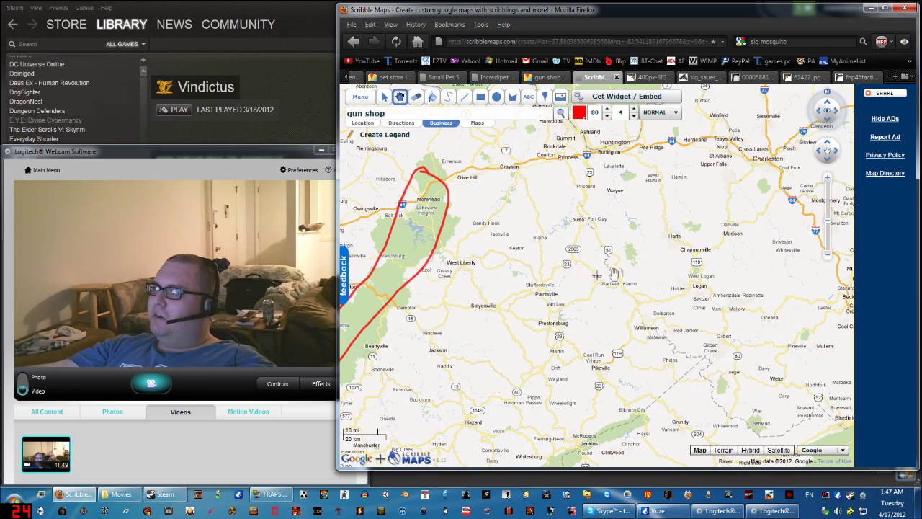
{"action": "mouse_move", "coordinate": [613, 271]}
{"action": "left_mouse_down"}
{"action": "mouse_move", "coordinate": [546, 299]}
{"action": "mouse_move", "coordinate": [497, 291]}
{"action": "mouse_move", "coordinate": [514, 272]}
{"action": "mouse_move", "coordinate": [629, 267]}
{"action": "left_mouse_up"}
{"action": "left_click_drag", "start_coordinate": [483, 340], "coordinate": [754, 282]}
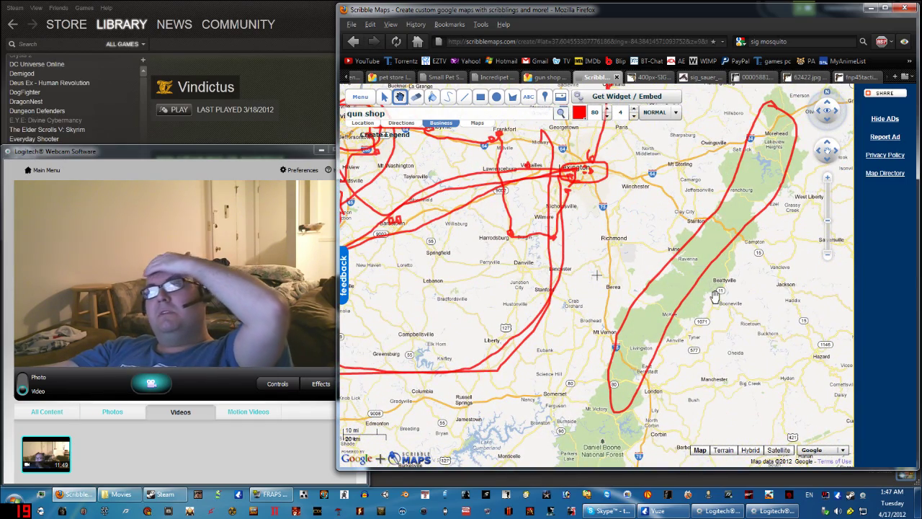
{"action": "left_click", "coordinate": [547, 77]}
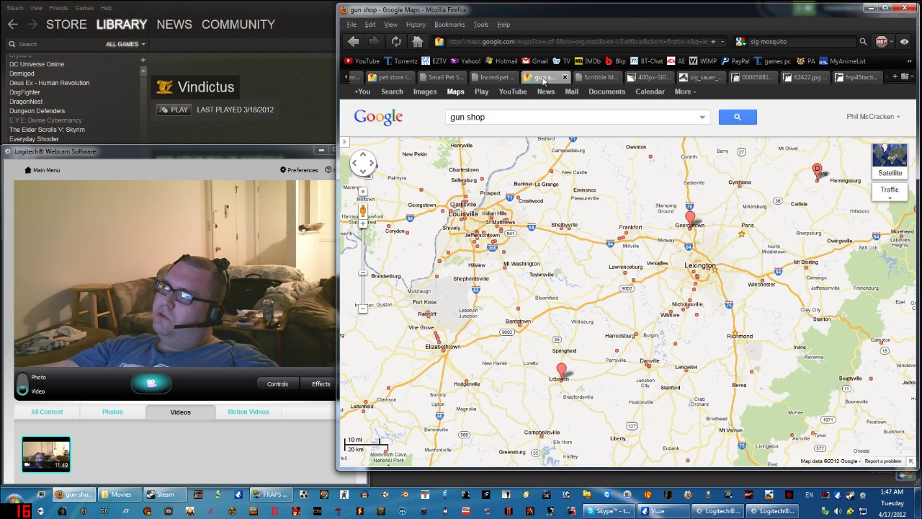